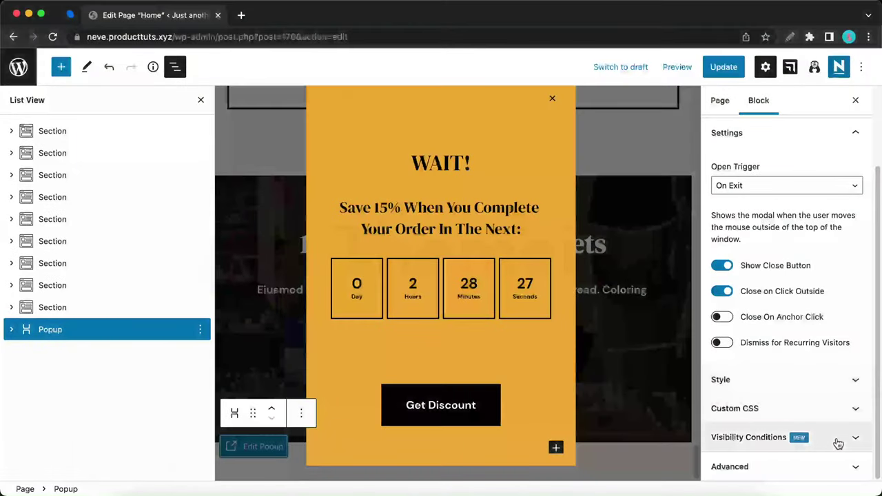
# - Add a rule group to the popup's Visibility Conditions with Total Cart Value as its condition
pyautogui.click(840, 442)
pyautogui.scroll(-2, 818, 443)
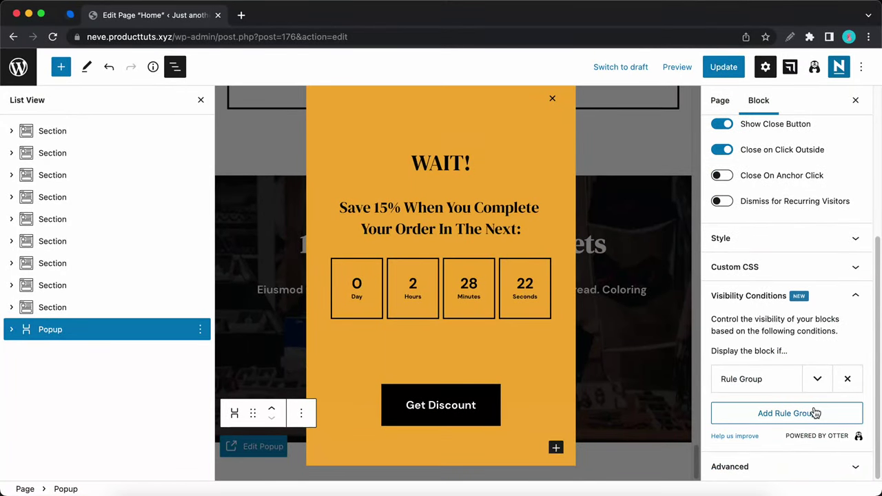
pyautogui.click(818, 379)
pyautogui.scroll(-2, 814, 375)
pyautogui.click(812, 372)
pyautogui.scroll(-3, 813, 372)
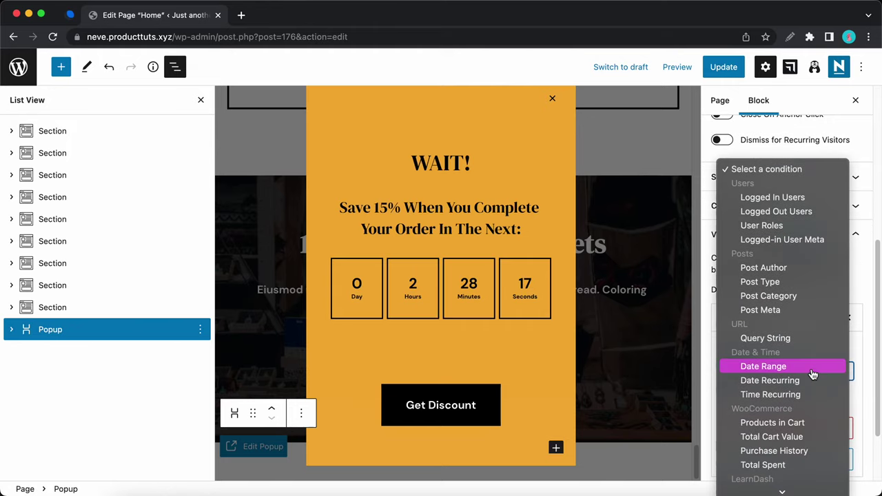
pyautogui.click(789, 435)
pyautogui.click(780, 396)
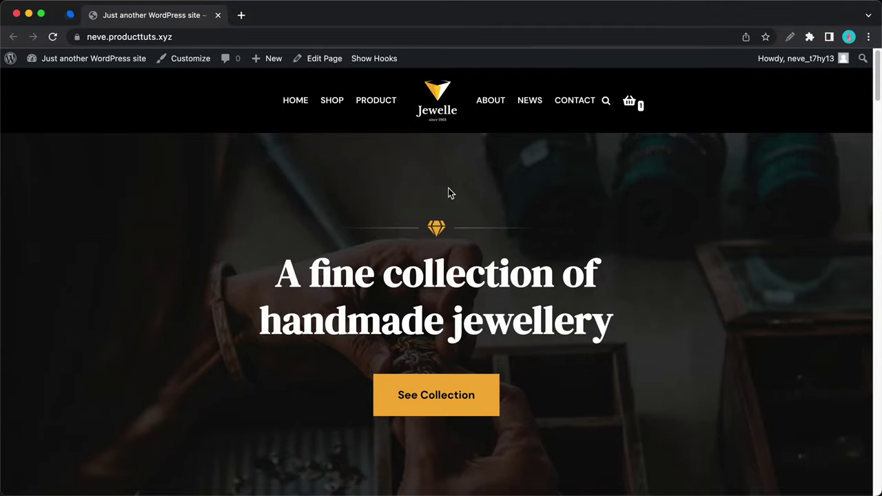
# - Look over the live Jewelle home page, then start editing the Home page
pyautogui.scroll(-5, 448, 193)
pyautogui.scroll(4, 447, 190)
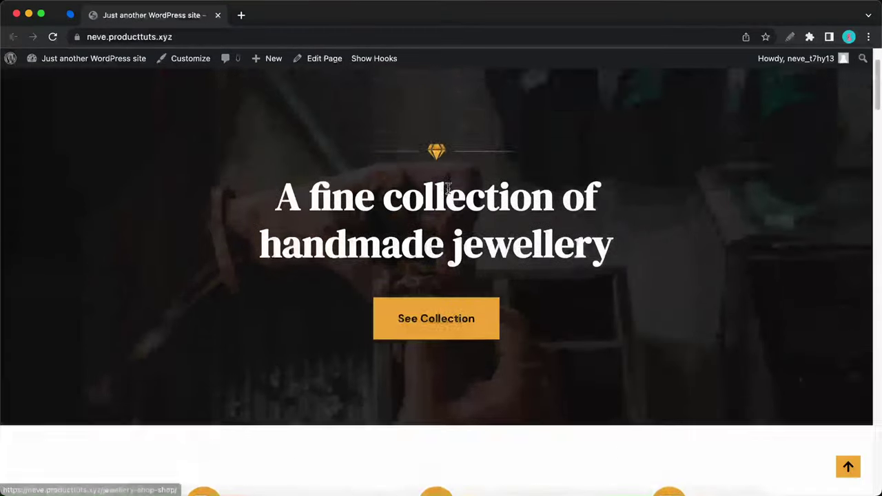
pyautogui.scroll(2, 448, 189)
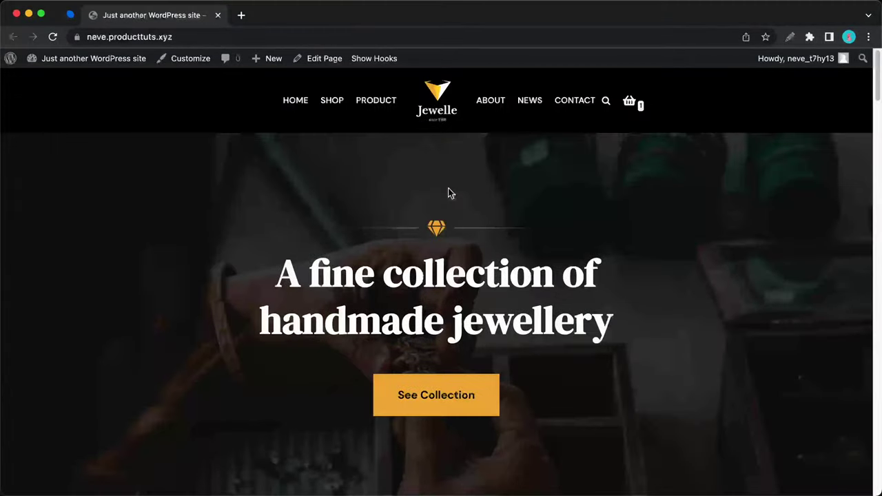
pyautogui.click(323, 58)
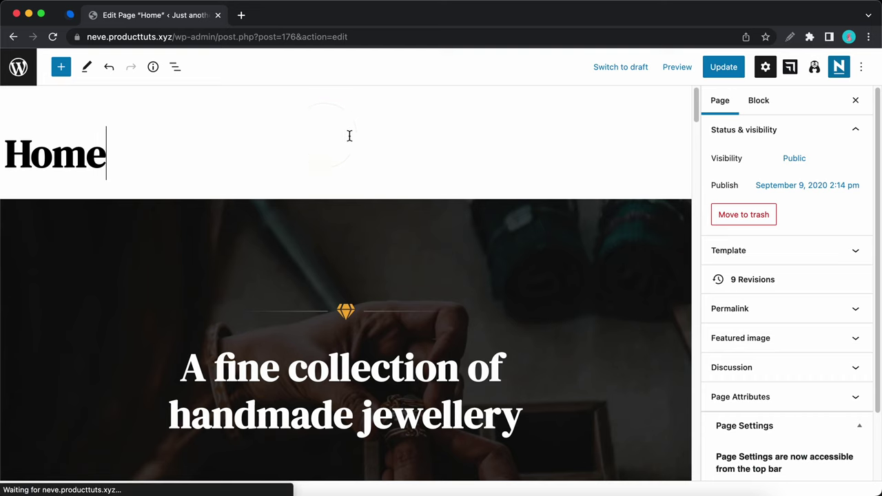
# - Select the Free Shipping features section and add a visibility Rule Group to it
pyautogui.scroll(-10, 403, 141)
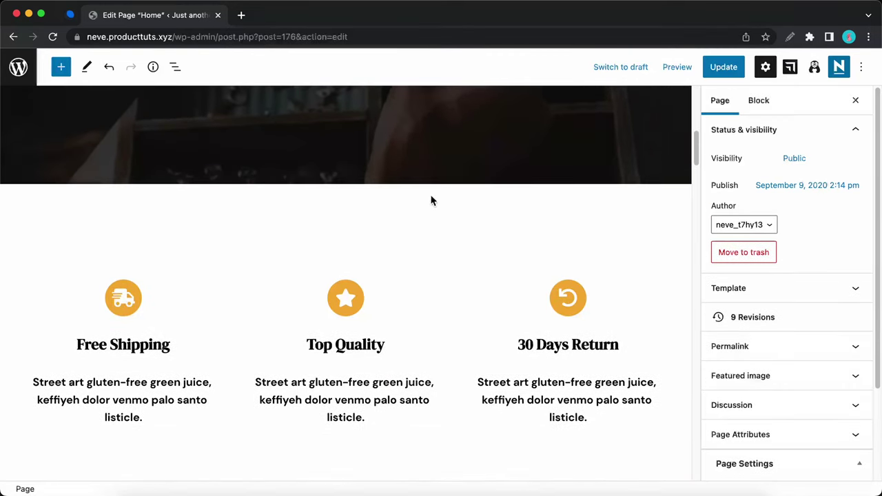
pyautogui.click(443, 252)
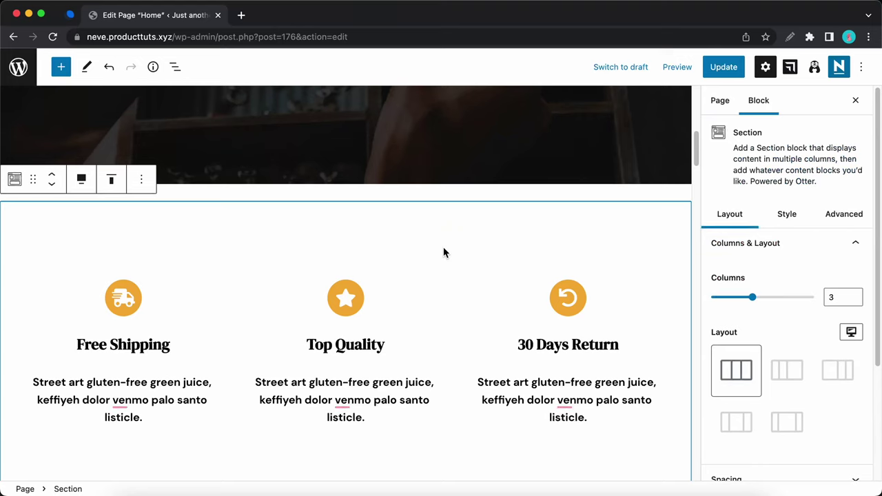
pyautogui.scroll(-4, 811, 250)
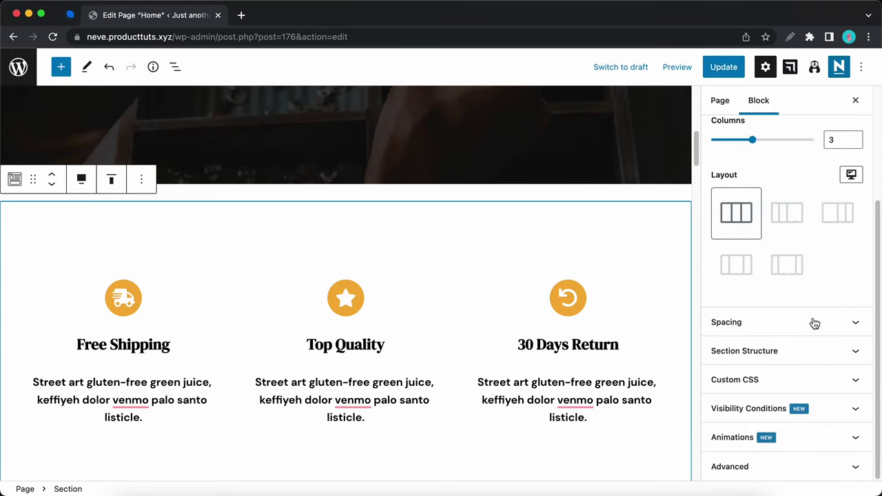
pyautogui.click(832, 413)
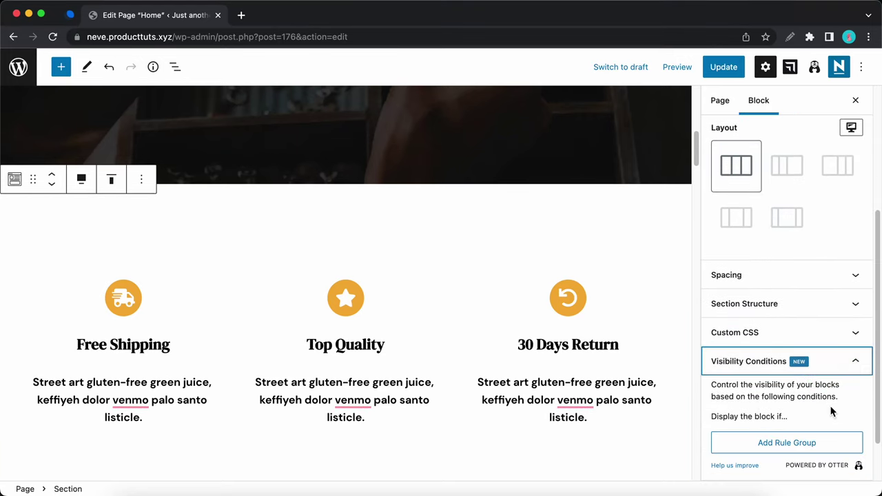
pyautogui.click(796, 455)
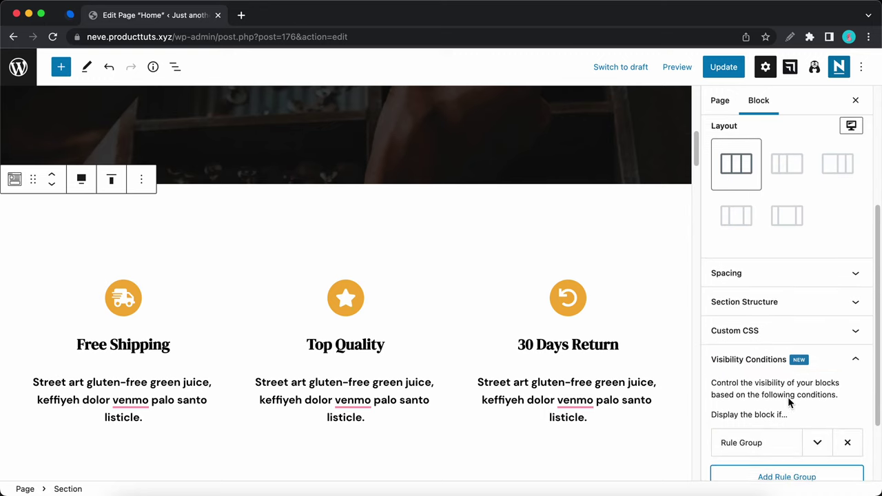
# - Expand the new rule group and bring up its Select a condition list
pyautogui.scroll(-2, 788, 402)
pyautogui.click(820, 350)
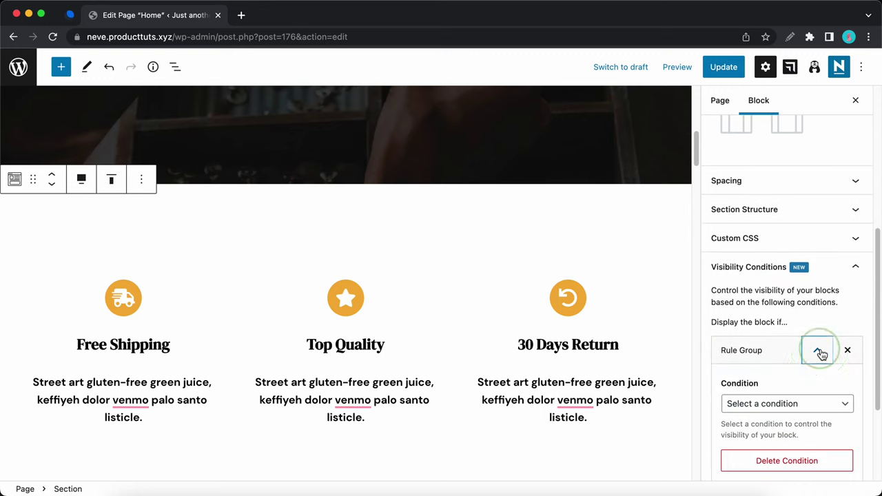
pyautogui.scroll(-1, 821, 354)
pyautogui.scroll(-2, 820, 353)
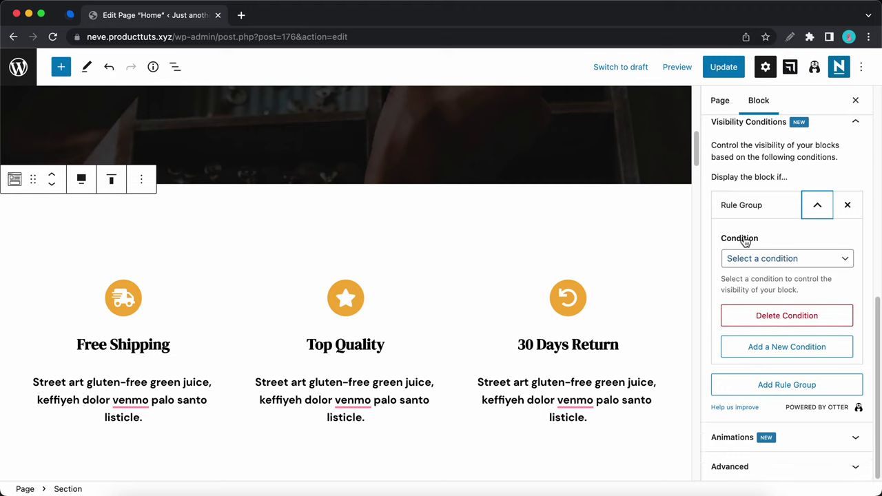
pyautogui.click(811, 259)
pyautogui.scroll(-3, 806, 262)
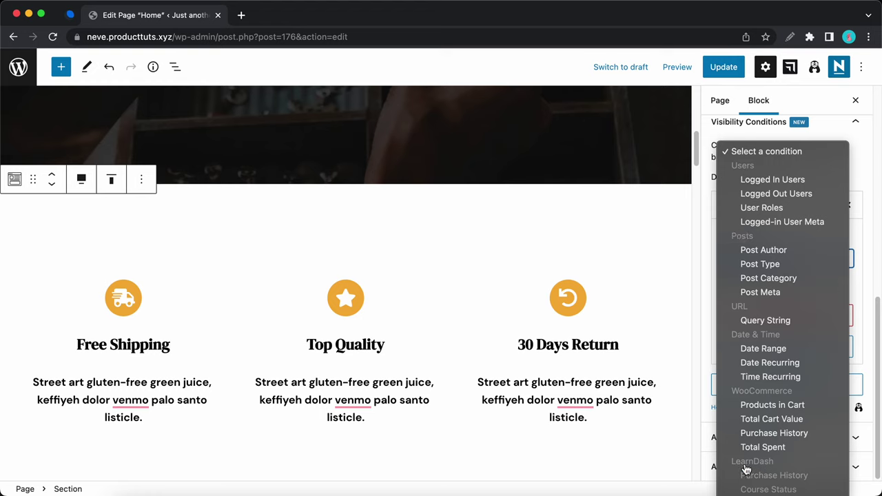
# - Try Logged In Users and Logged Out Users, then settle on User Roles as the condition
pyautogui.click(760, 181)
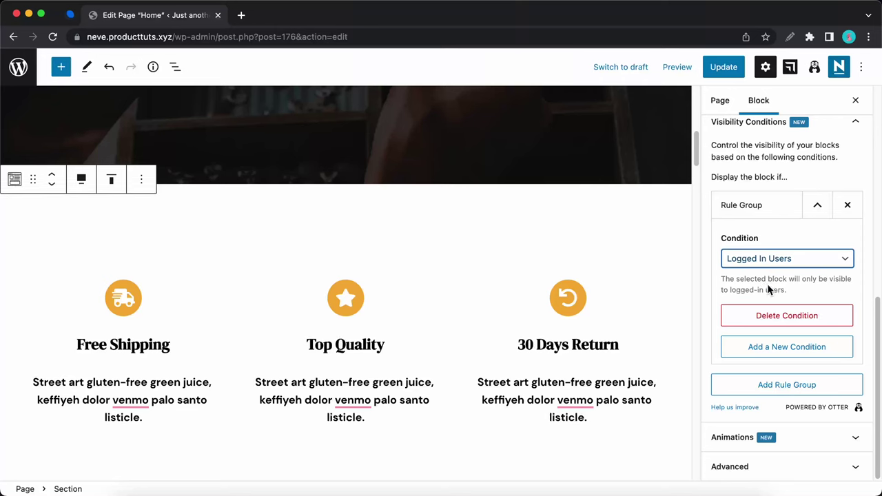
pyautogui.click(772, 262)
pyautogui.click(771, 275)
pyautogui.click(781, 269)
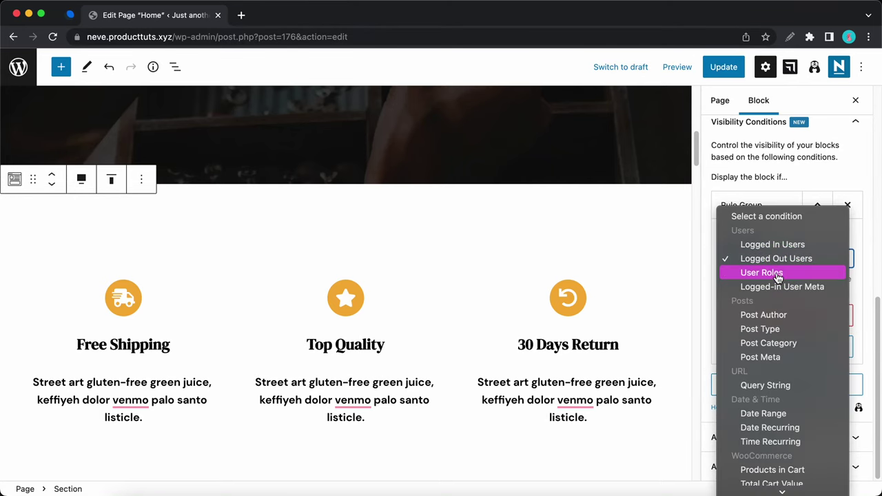
pyautogui.click(765, 273)
# - Add the administrator and contributor roles, keeping the block Visible
pyautogui.scroll(-2, 762, 274)
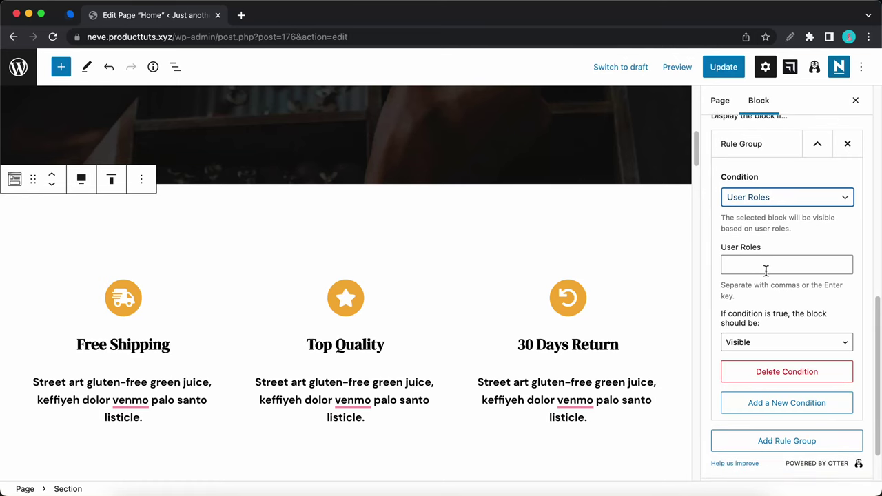
pyautogui.click(769, 266)
pyautogui.click(766, 283)
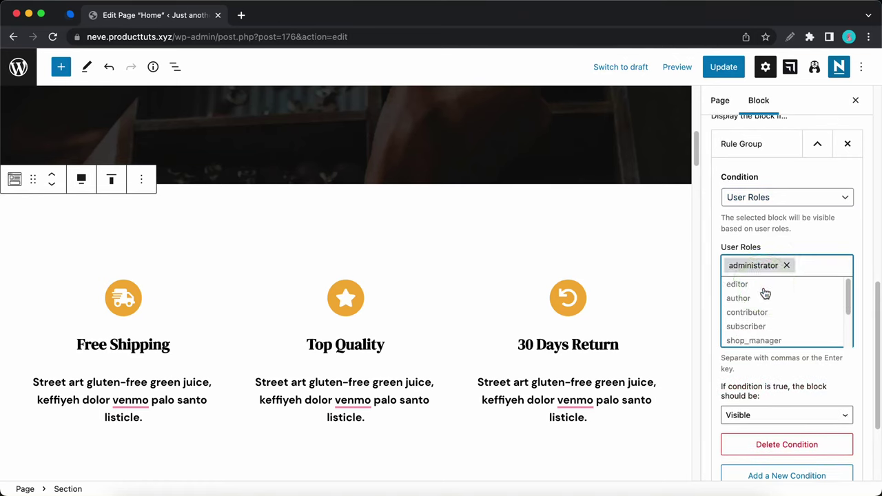
pyautogui.click(773, 310)
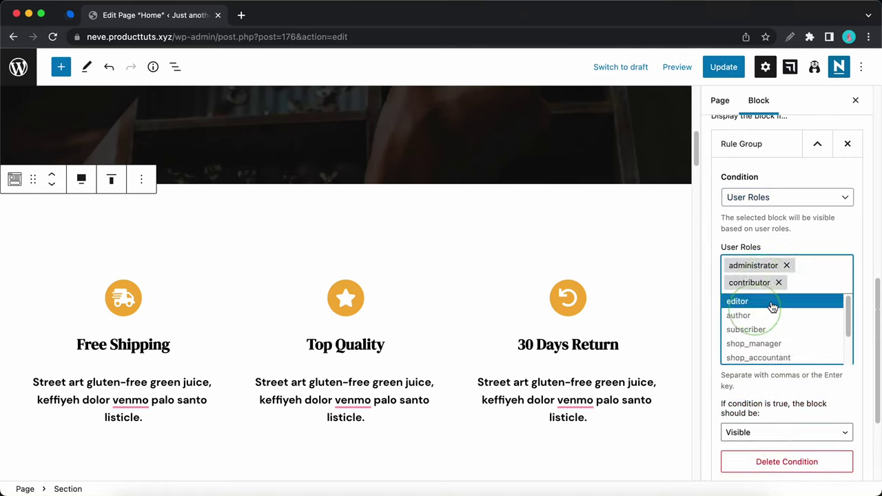
pyautogui.click(814, 241)
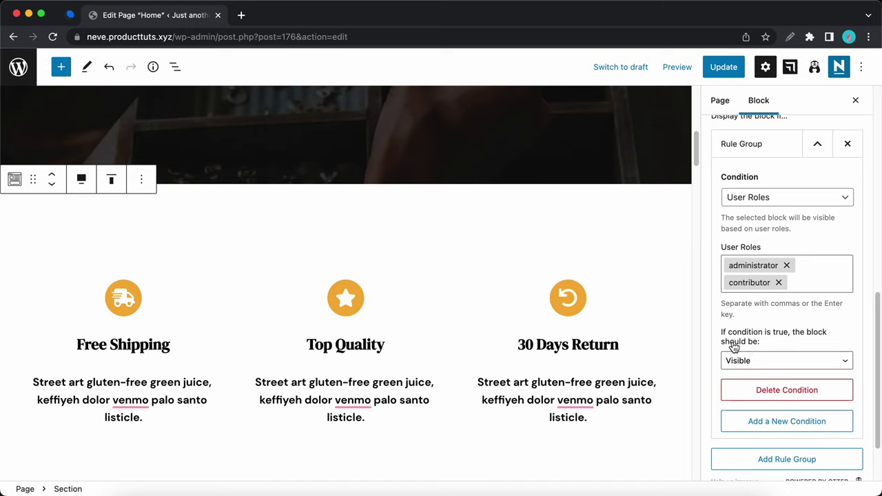
pyautogui.click(778, 360)
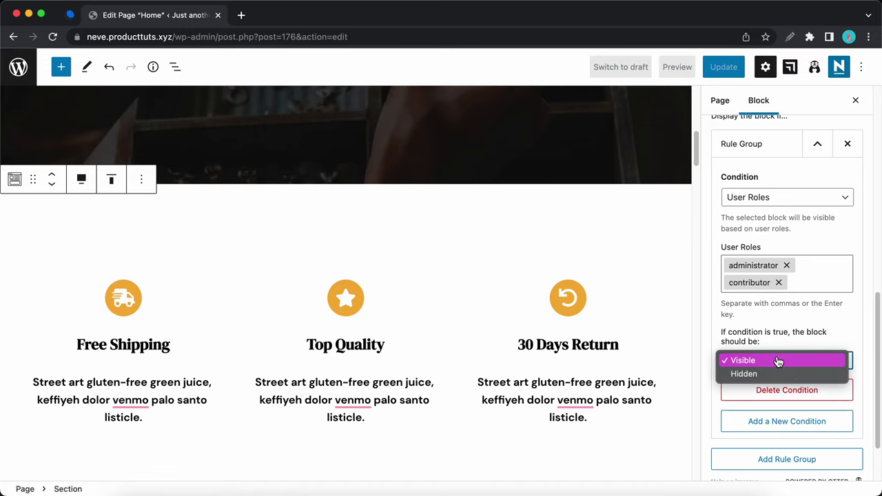
pyautogui.click(779, 358)
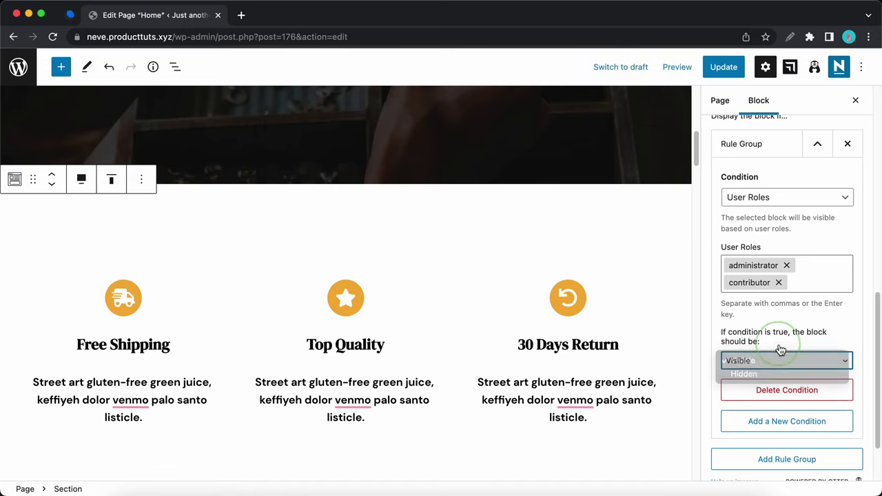
# - Remove the contributor and administrator roles and reopen the condition list
pyautogui.click(779, 282)
pyautogui.click(786, 265)
pyautogui.click(802, 198)
# - Set the condition to Logged-in User Meta, keeping Is True and Visible
pyautogui.click(794, 211)
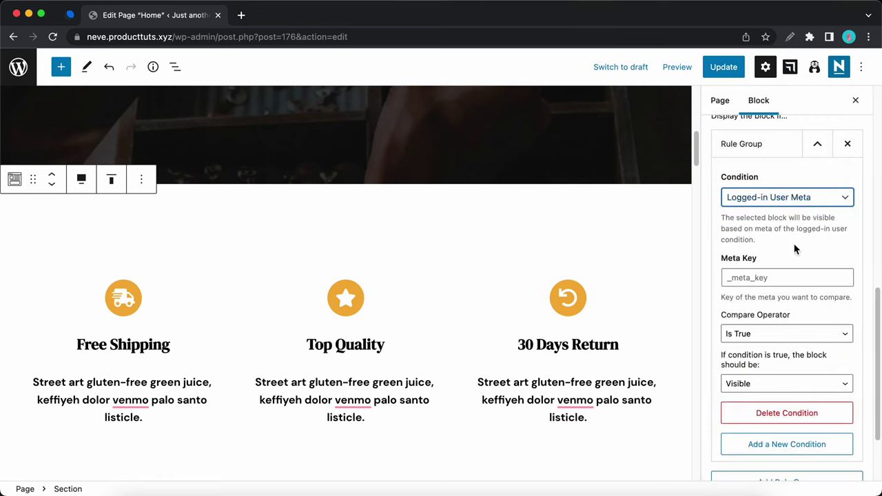
pyautogui.click(753, 332)
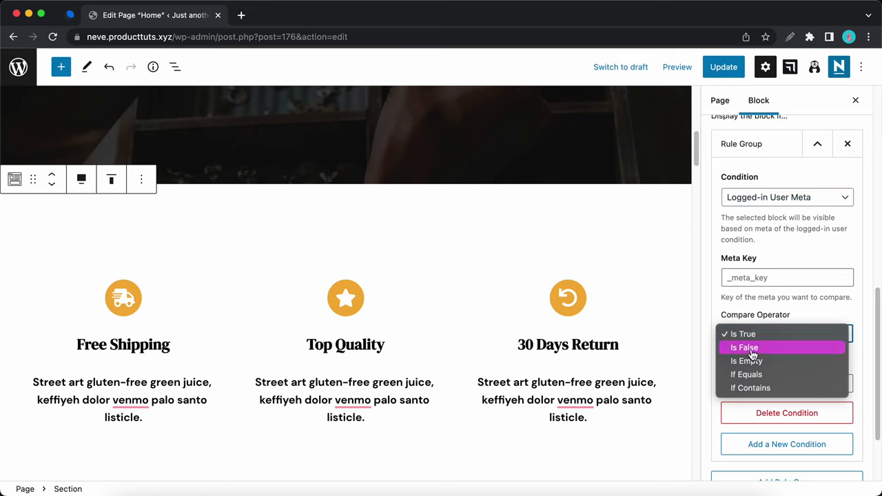
pyautogui.click(813, 314)
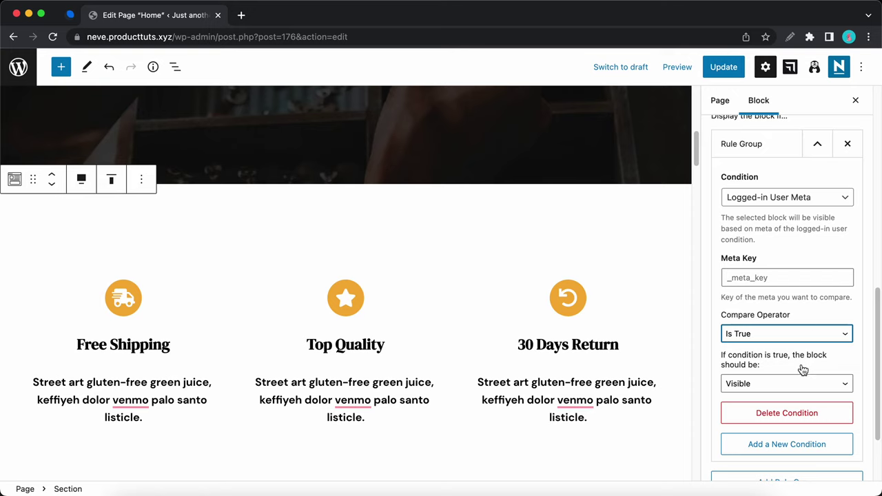
pyautogui.click(796, 386)
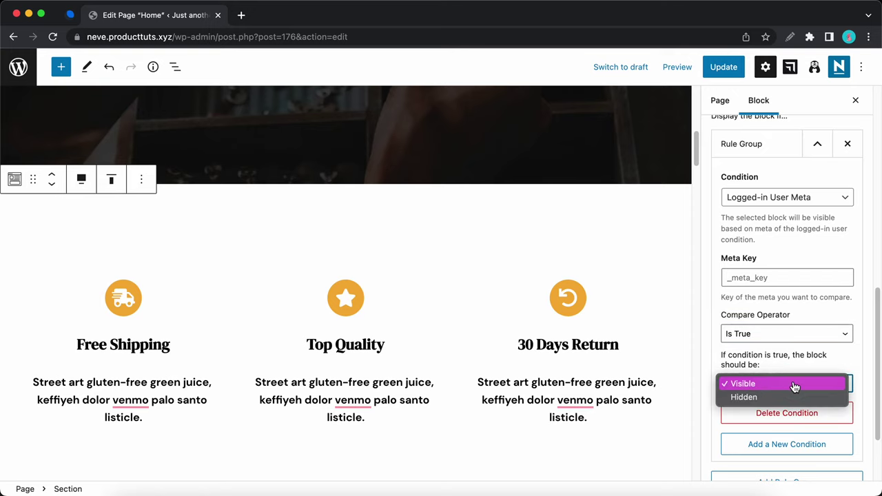
pyautogui.click(796, 385)
# - Try Post Author as the condition, then switch to Post Meta
pyautogui.click(805, 198)
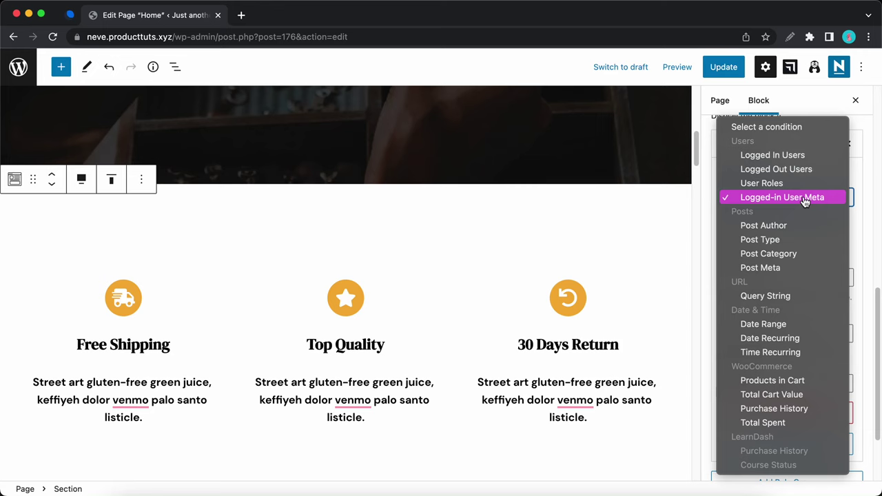
pyautogui.click(790, 231)
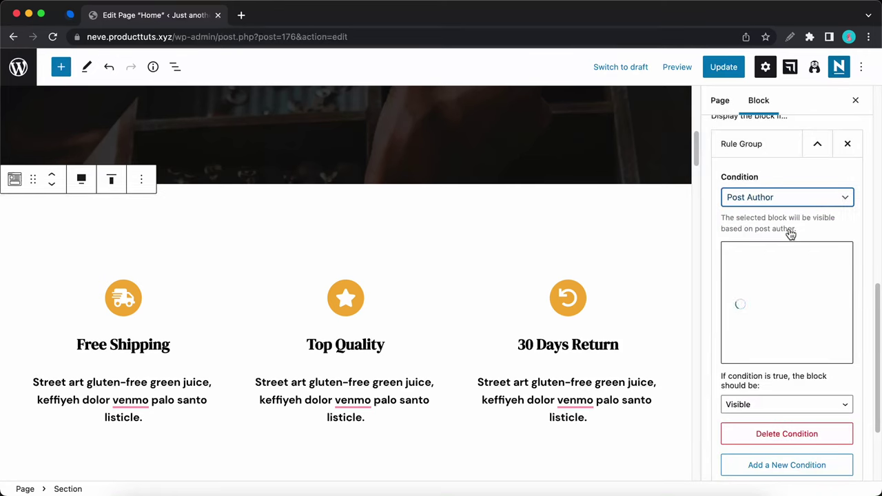
pyautogui.click(778, 264)
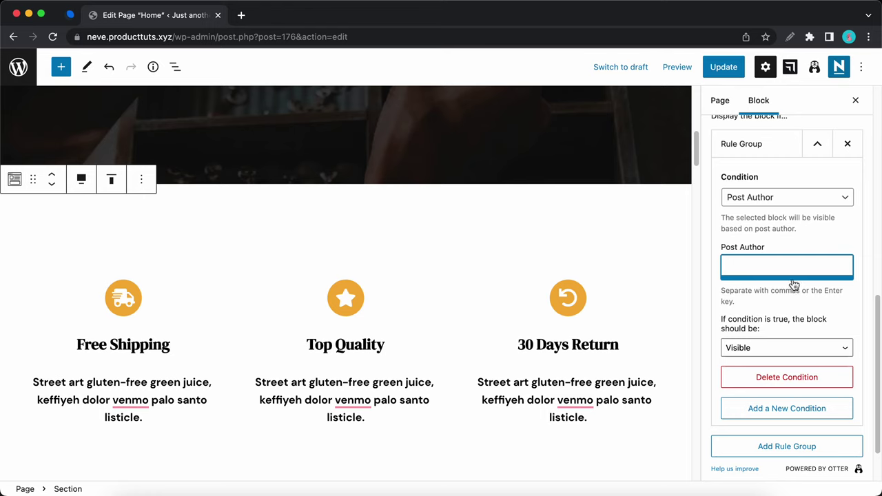
pyautogui.click(795, 202)
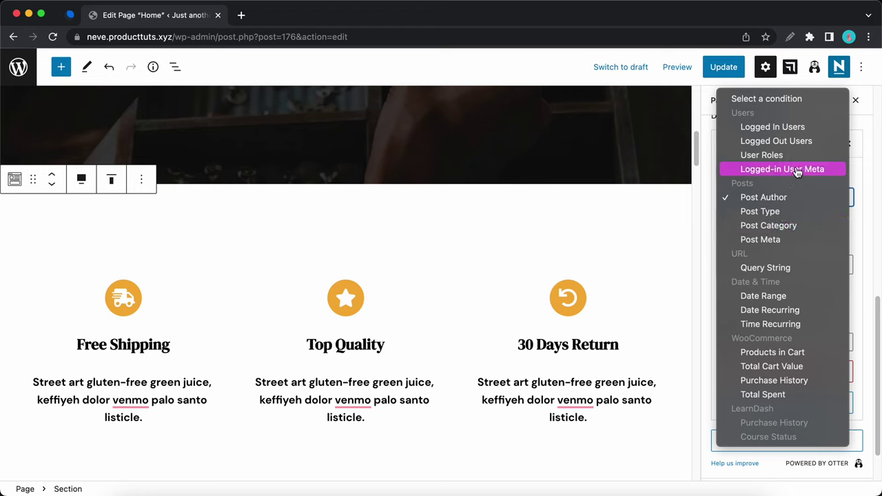
pyautogui.click(751, 239)
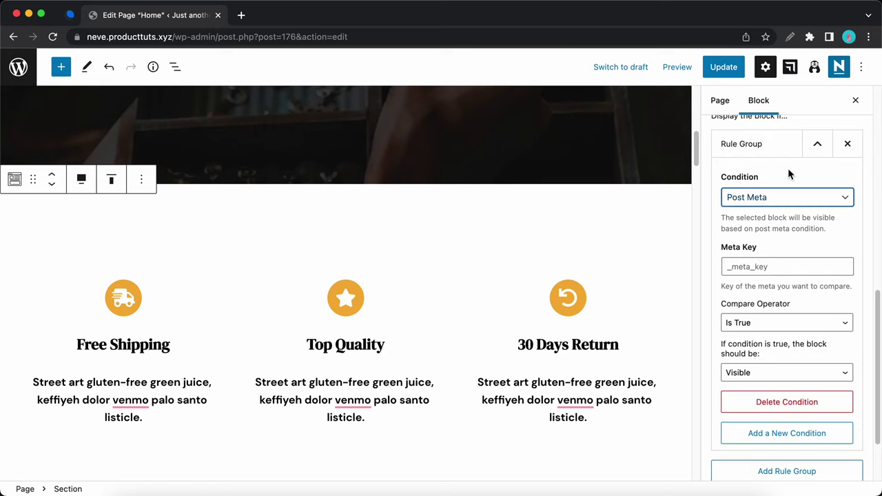
# - Use a Query String condition matching any URL parameter, with the block kept Visible
pyautogui.click(776, 200)
pyautogui.click(772, 225)
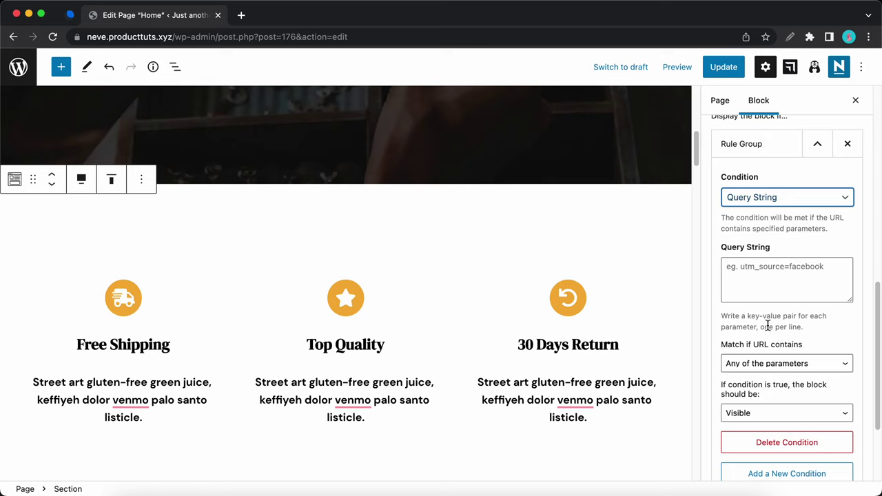
pyautogui.click(787, 364)
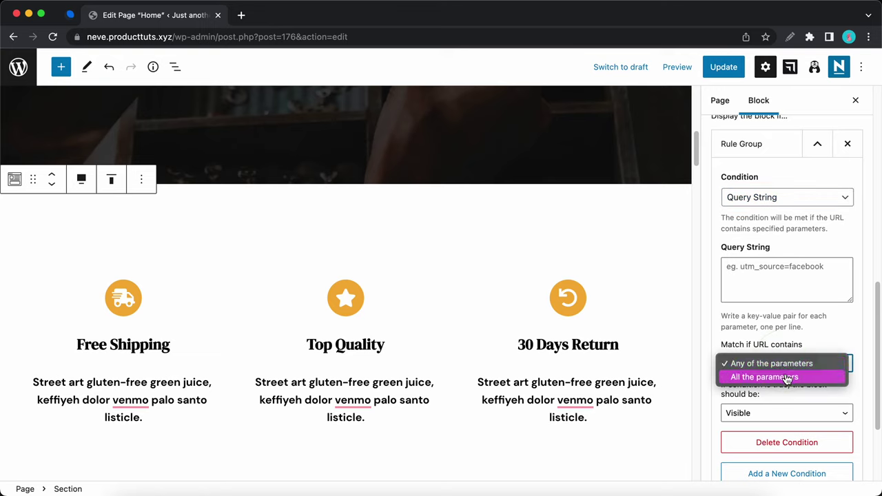
pyautogui.click(815, 347)
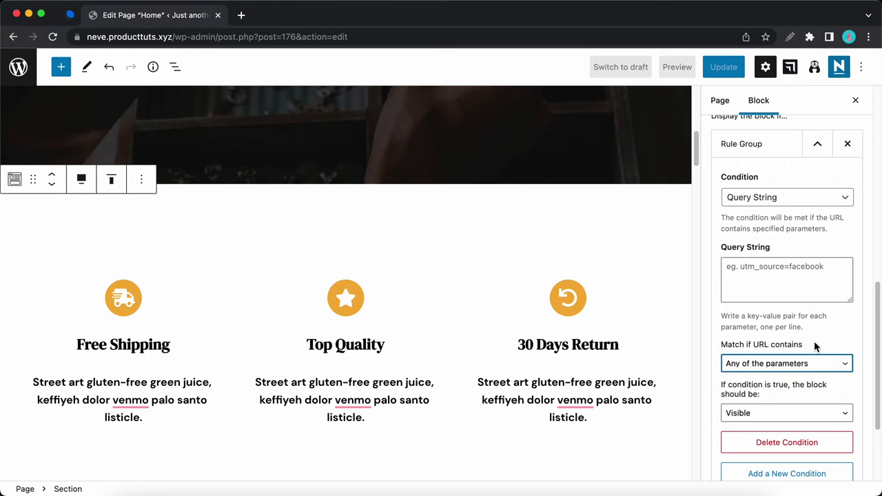
pyautogui.click(805, 413)
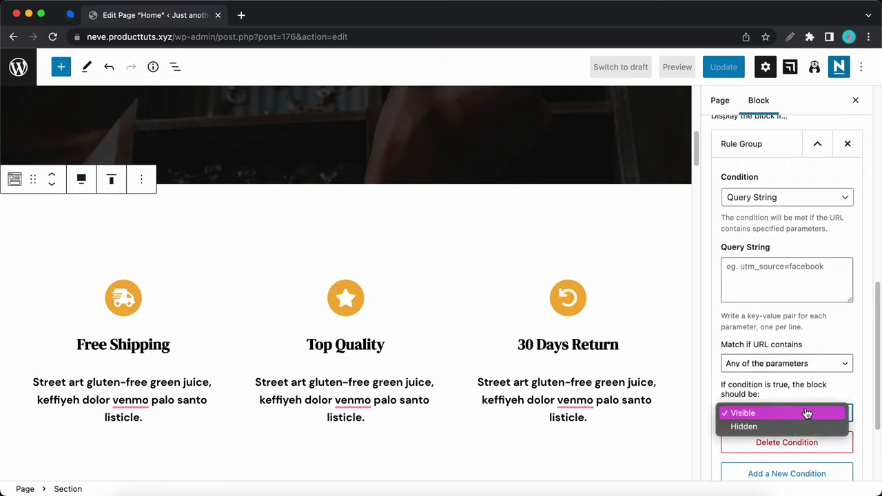
pyautogui.click(807, 391)
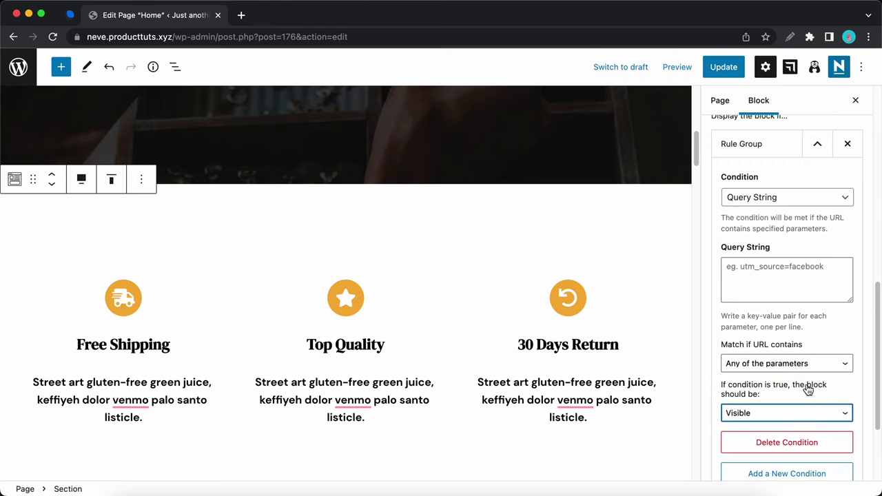
pyautogui.click(820, 198)
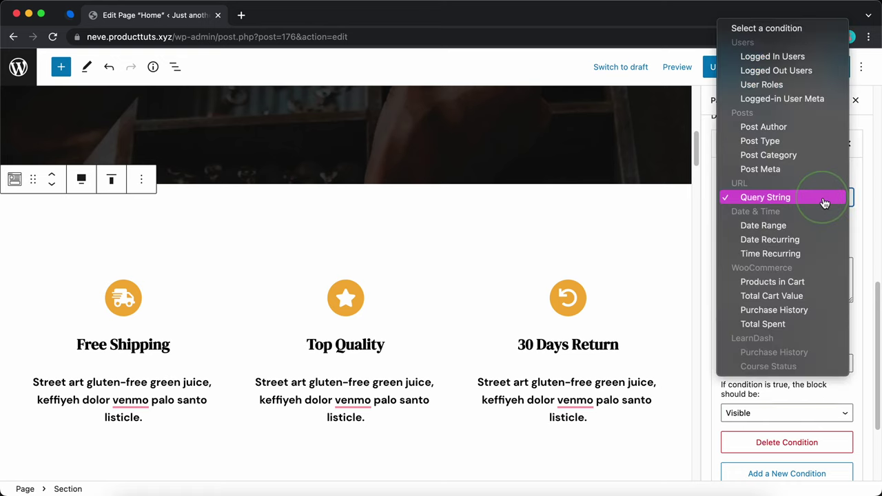
# - Switch the condition to Date Range and try its start and end date pickers
pyautogui.click(791, 227)
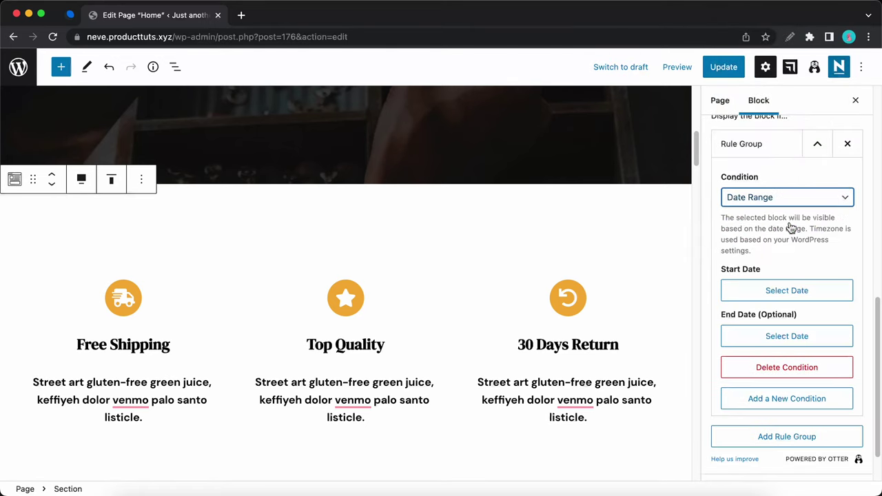
pyautogui.click(777, 292)
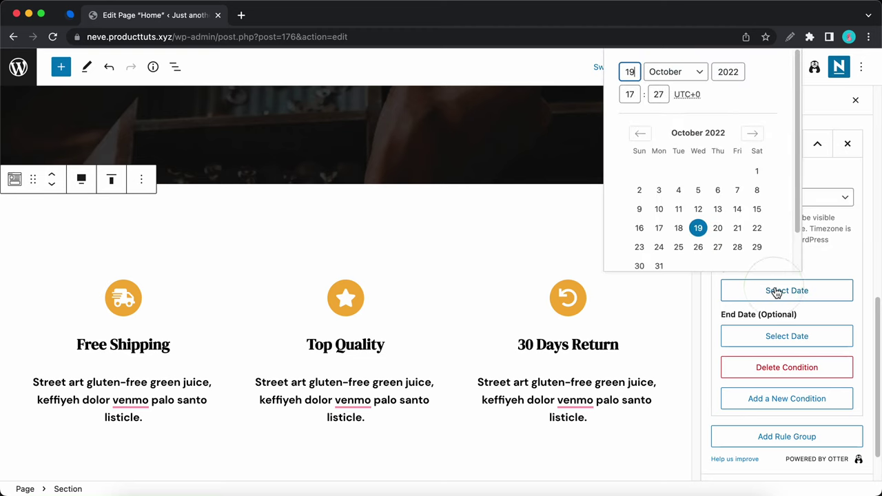
pyautogui.click(778, 339)
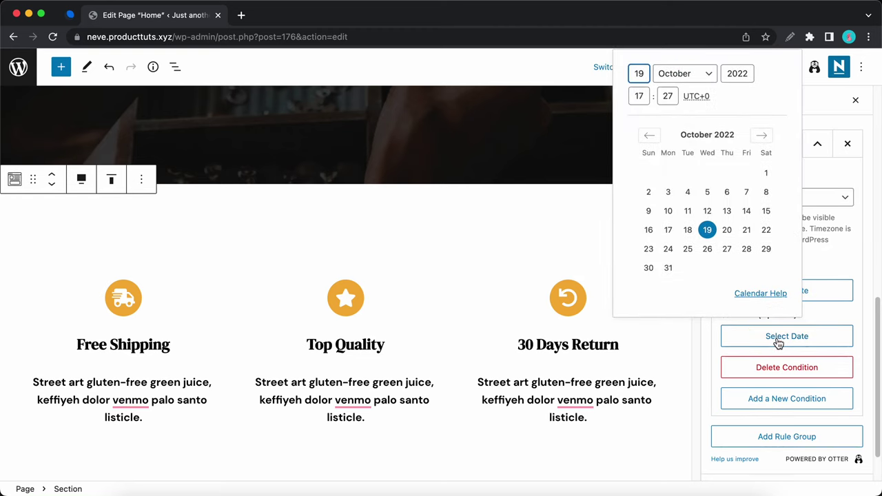
pyautogui.click(832, 275)
# - Change the condition to Date Recurring with Monday checked
pyautogui.click(764, 200)
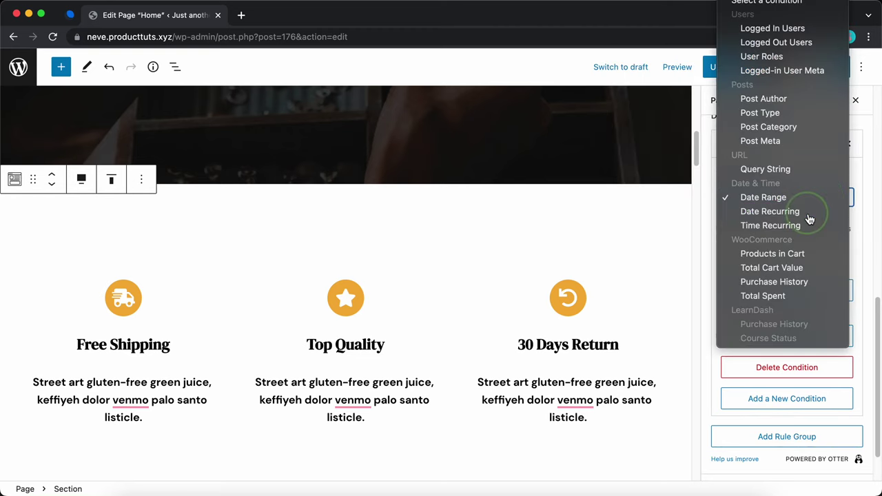
pyautogui.click(758, 210)
pyautogui.click(727, 293)
# - Clear the Monday and Tuesday days and switch to Time Recurring with empty times
pyautogui.click(728, 314)
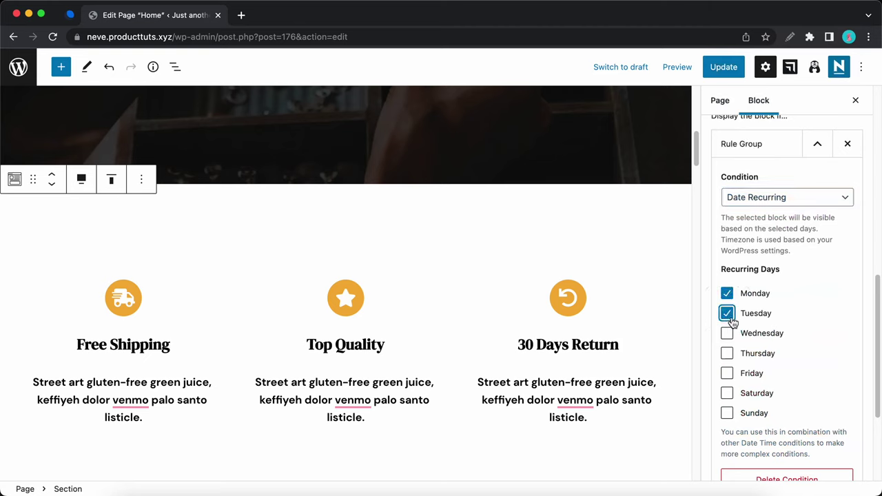
pyautogui.click(728, 314)
pyautogui.click(728, 295)
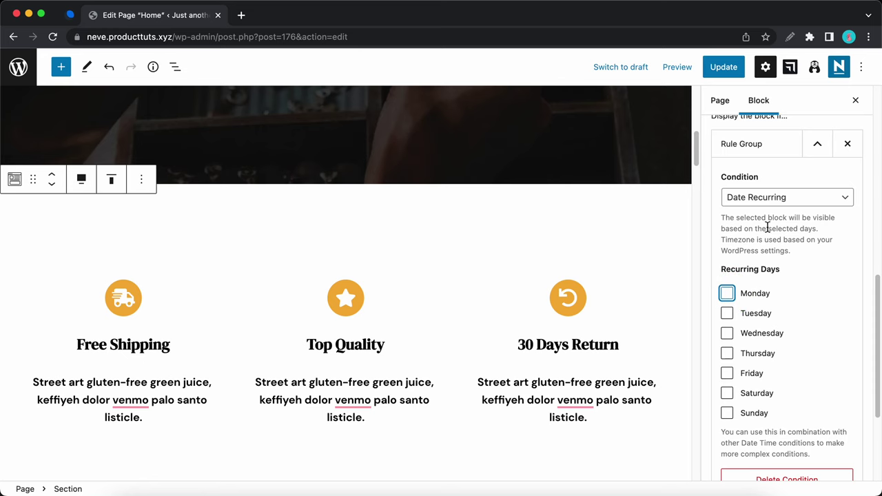
pyautogui.click(779, 202)
pyautogui.click(780, 211)
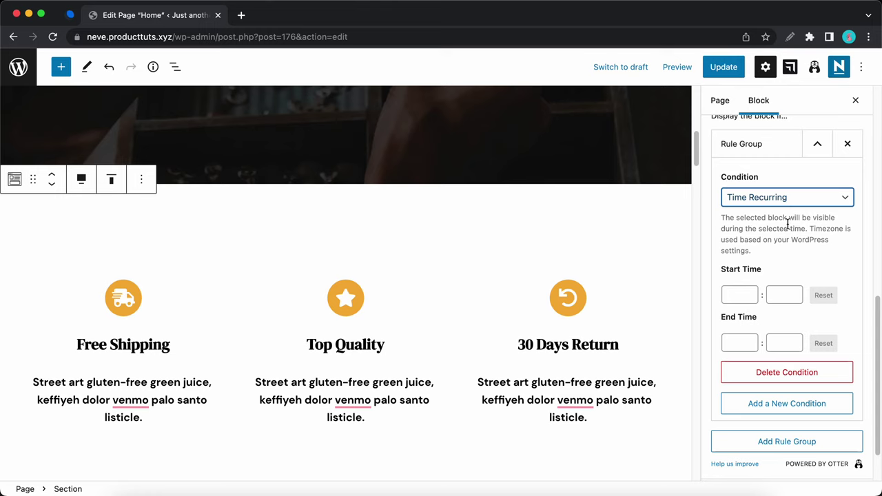
pyautogui.click(797, 205)
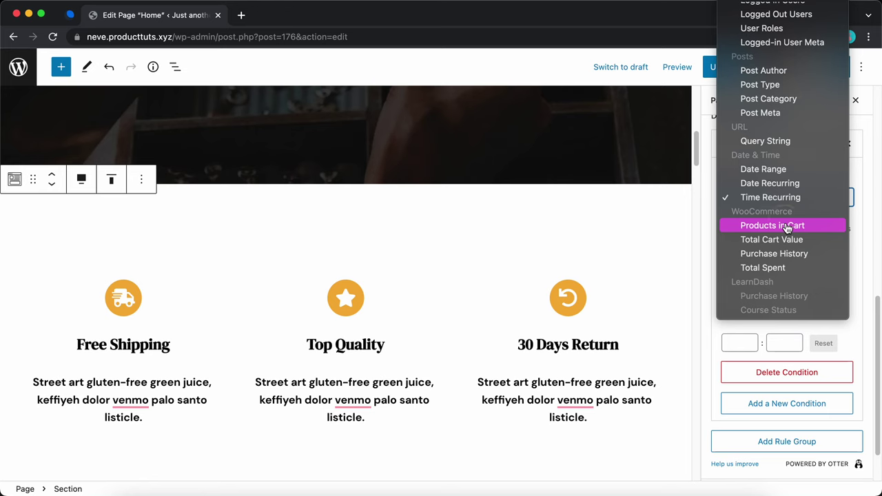
# - Set a Products in Cart condition based on Products, trying Categories first, with no products chosen
pyautogui.click(787, 228)
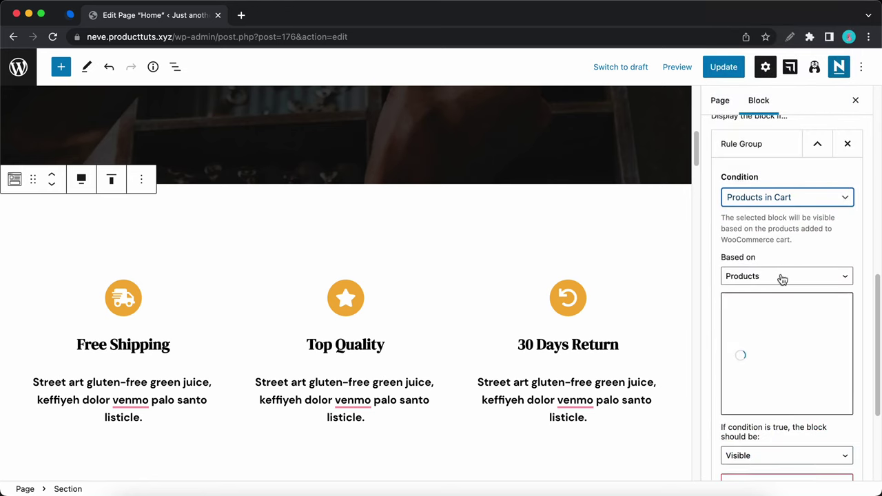
pyautogui.click(782, 277)
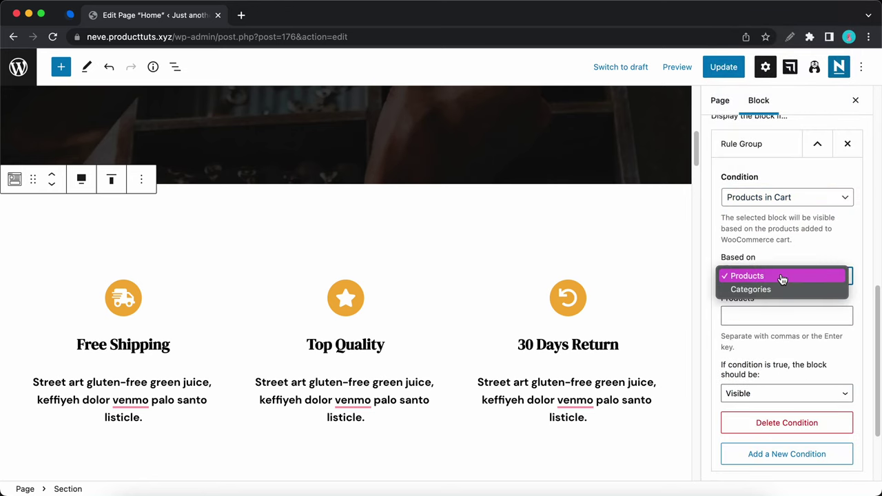
pyautogui.click(782, 289)
pyautogui.click(786, 277)
pyautogui.click(788, 264)
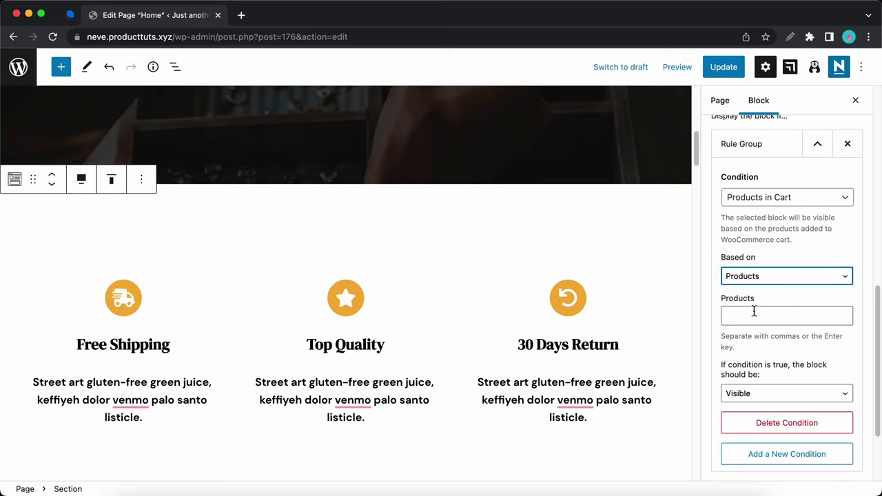
pyautogui.click(759, 312)
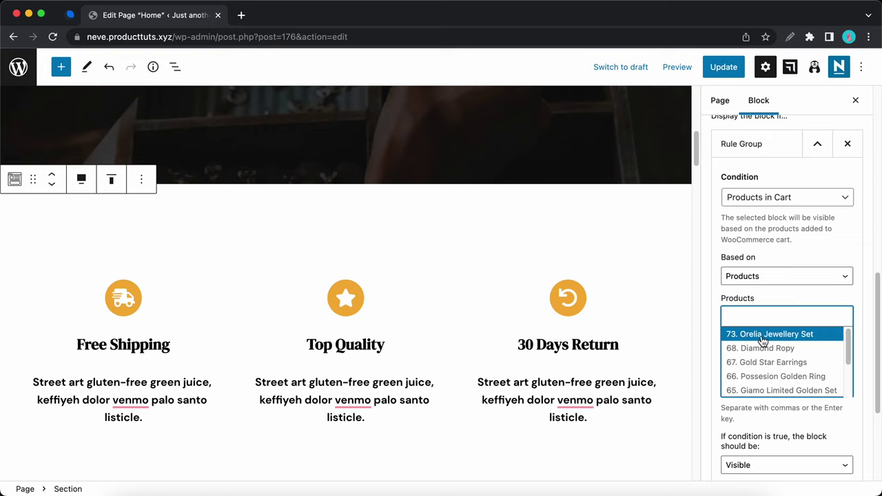
pyautogui.click(768, 301)
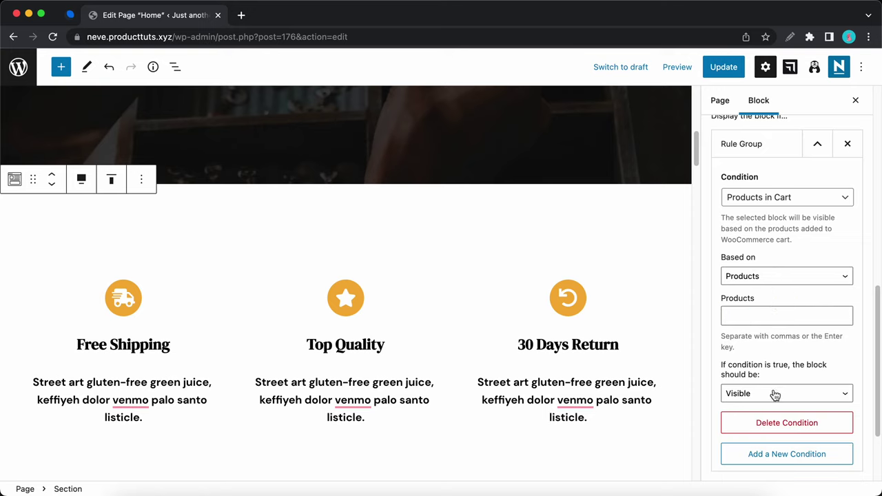
pyautogui.click(788, 199)
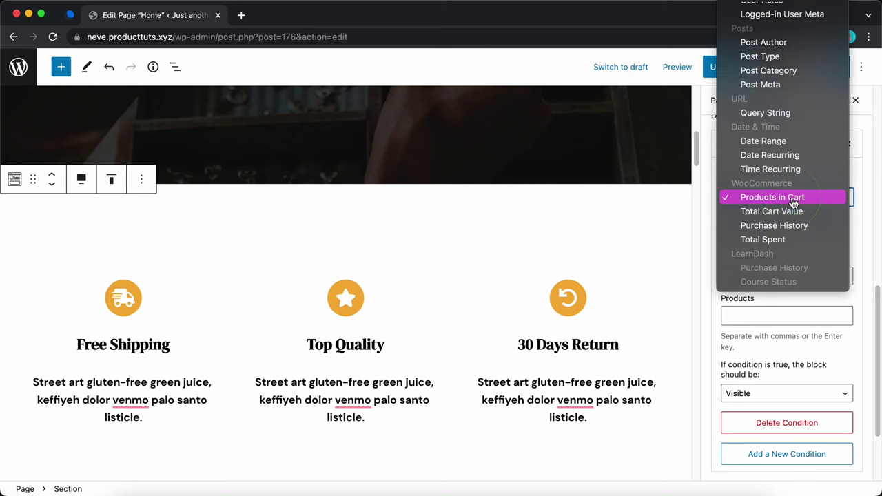
# - Switch the condition to Total Cart Value, keeping the Greater Than (>) operator
pyautogui.click(794, 218)
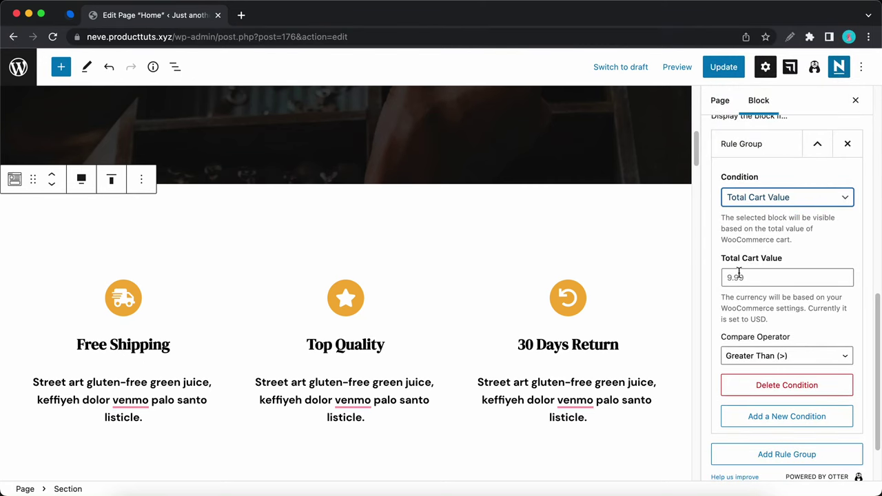
pyautogui.click(778, 358)
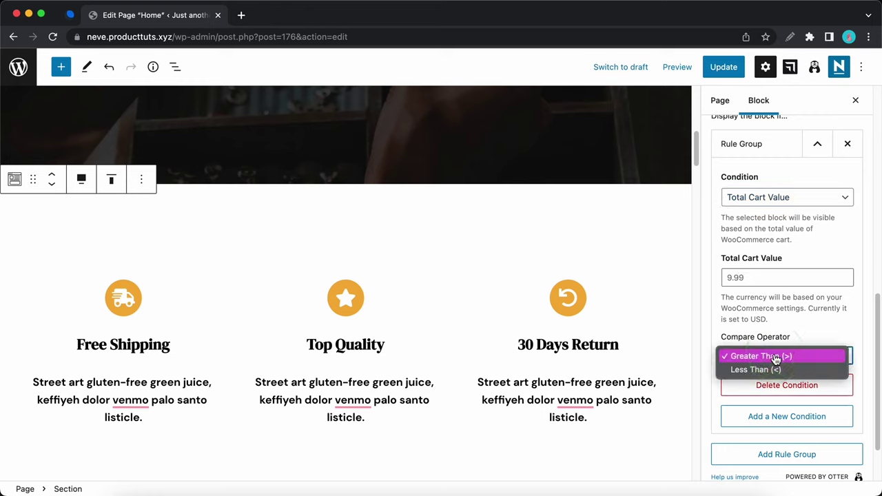
pyautogui.click(784, 330)
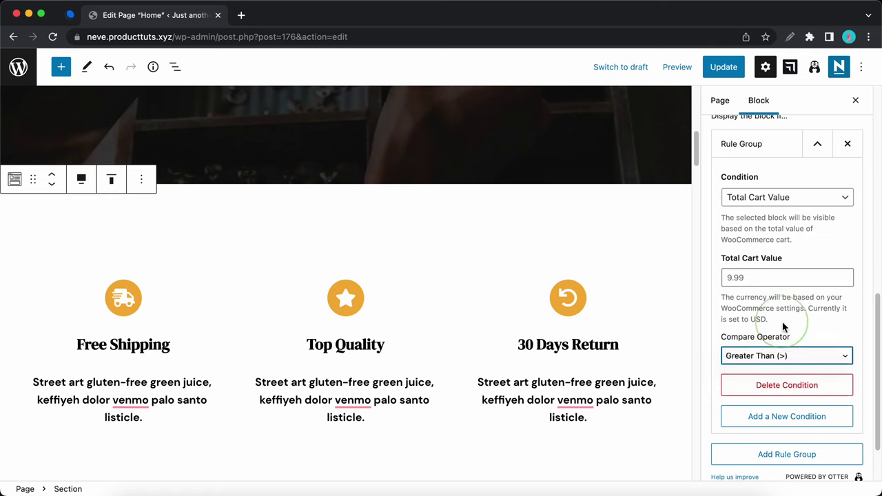
# - Change the condition to Purchase History, leaving its Products list empty
pyautogui.click(806, 201)
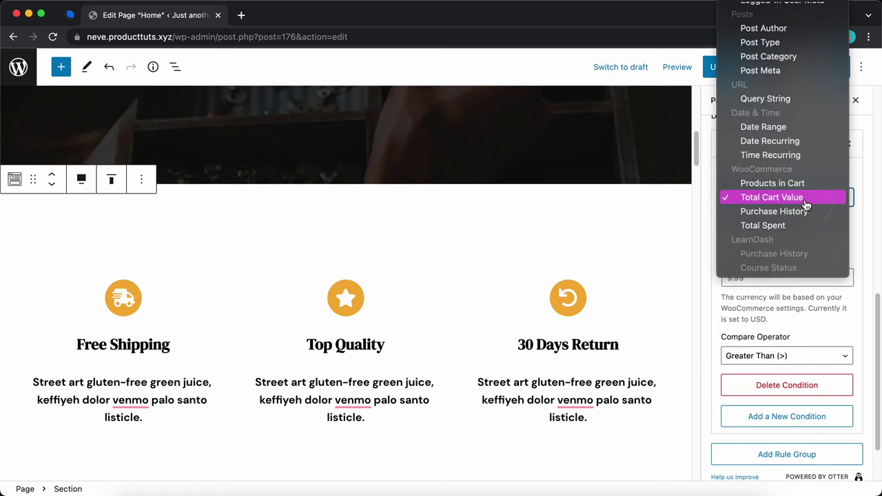
pyautogui.click(803, 212)
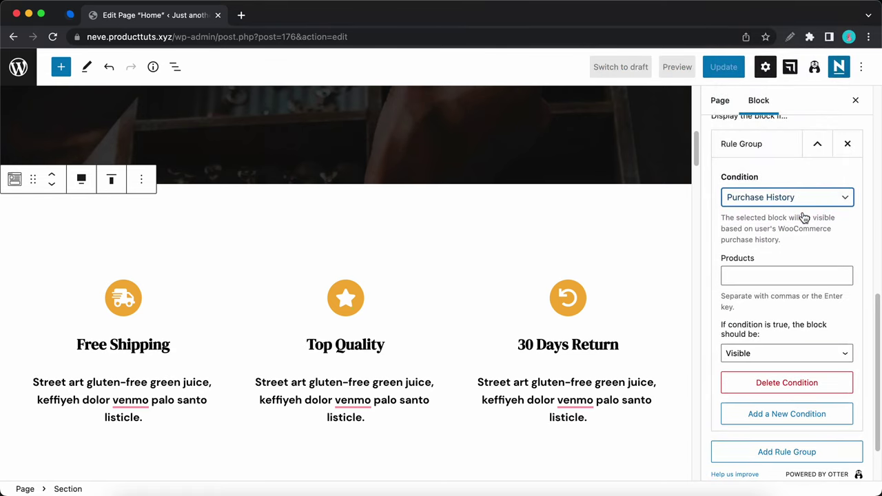
pyautogui.click(792, 281)
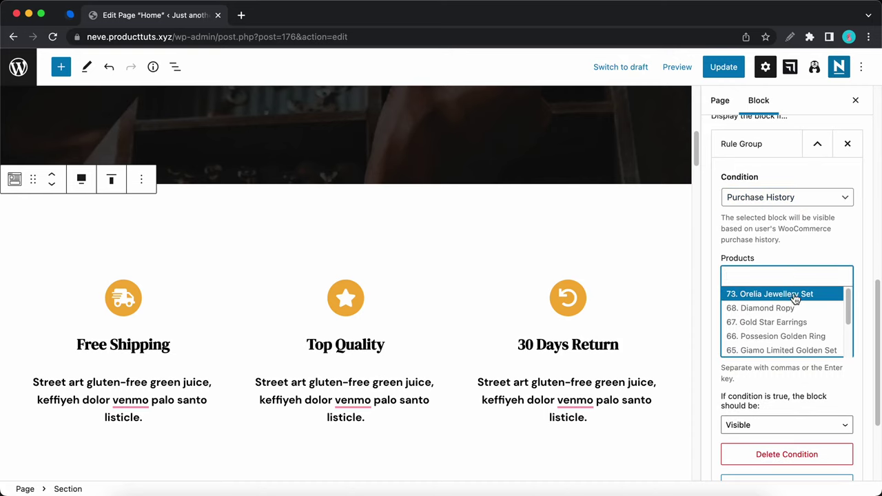
pyautogui.click(791, 245)
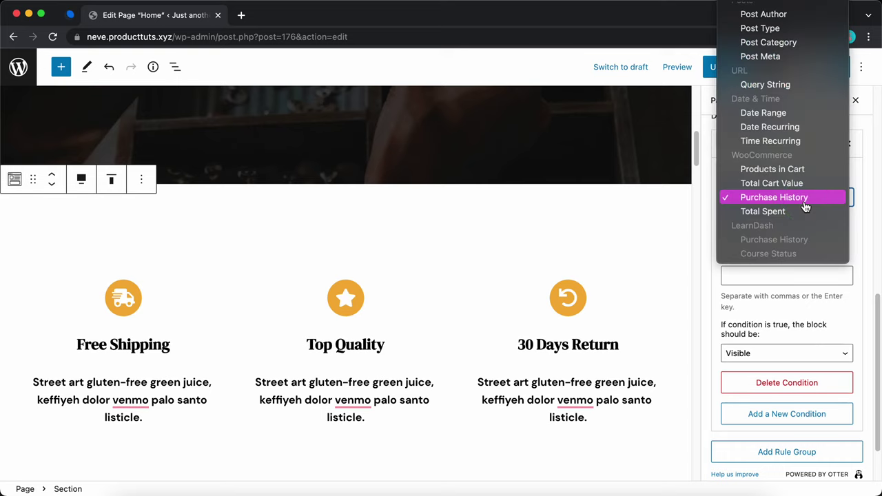
# - Switch the rule's condition to Total Spent with the Greater Than (>) operator, leaving the amount empty
pyautogui.click(802, 212)
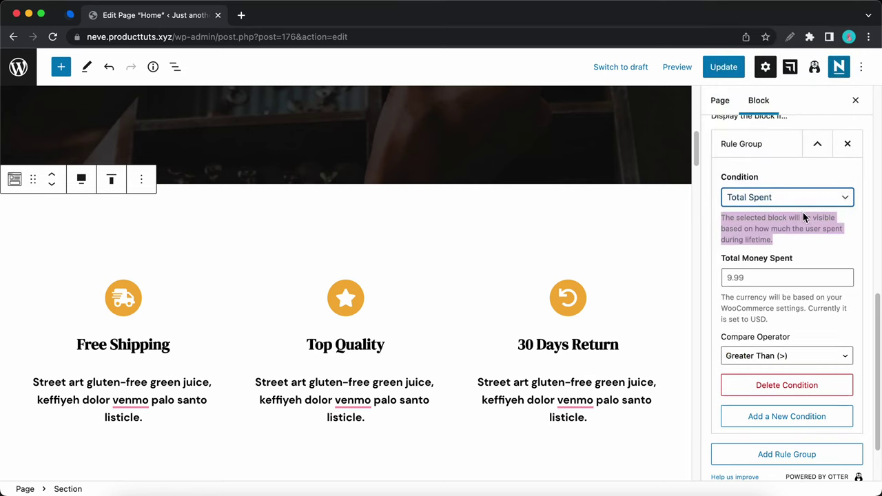
pyautogui.click(787, 277)
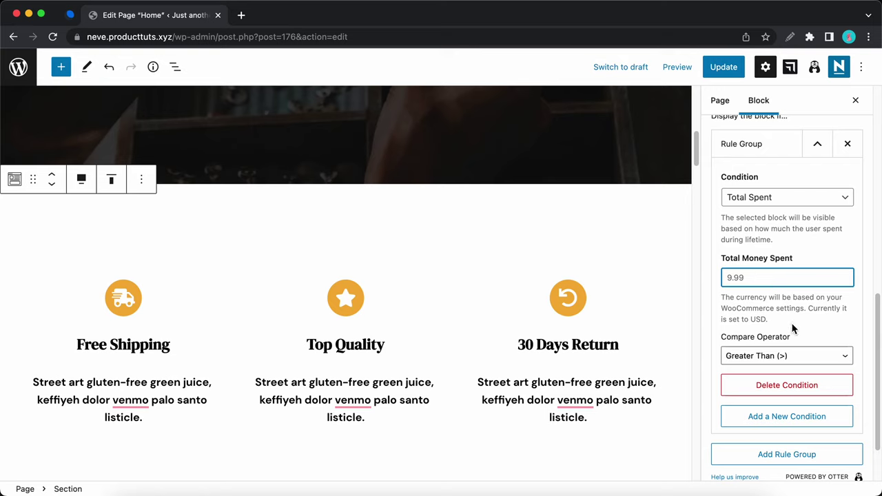
pyautogui.click(799, 356)
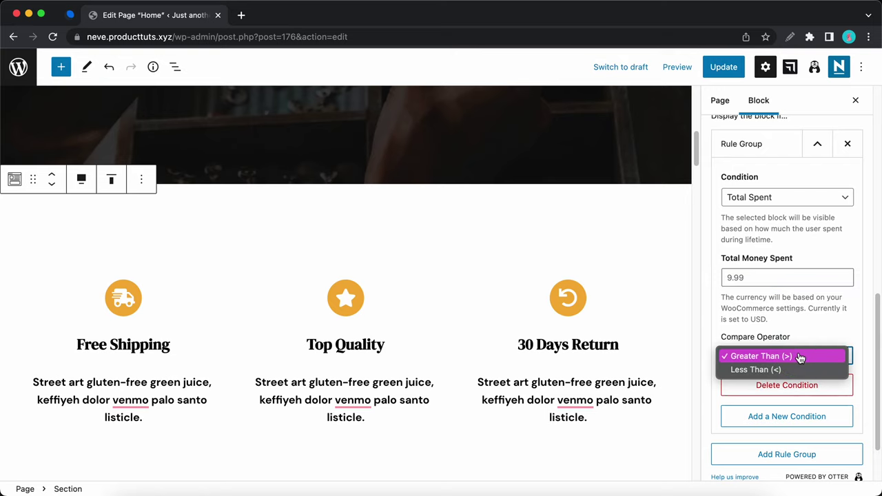
pyautogui.click(801, 328)
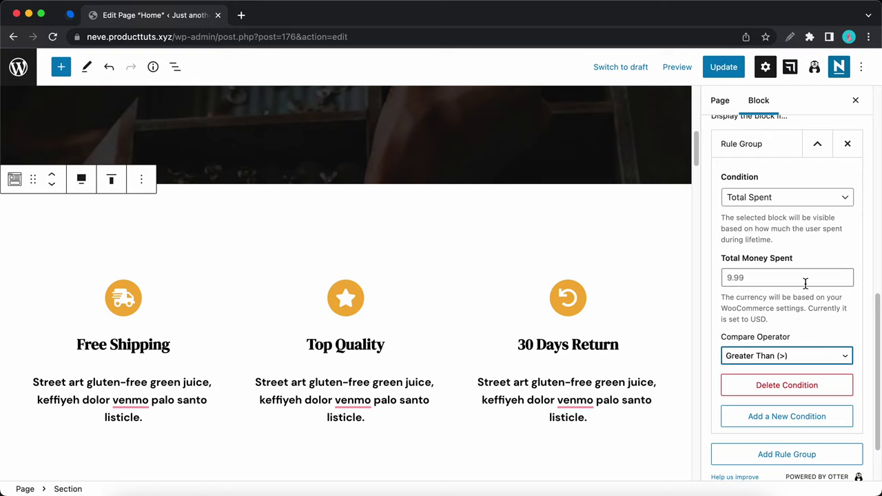
pyautogui.click(816, 202)
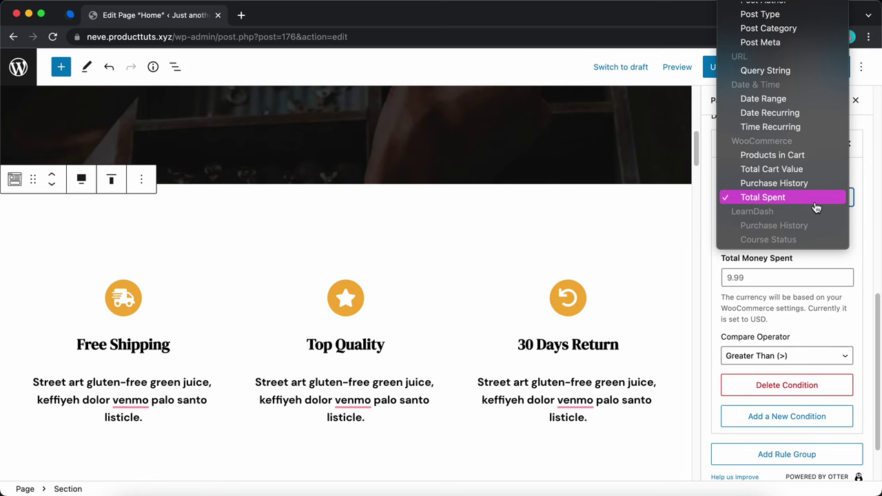
pyautogui.scroll(3, 816, 203)
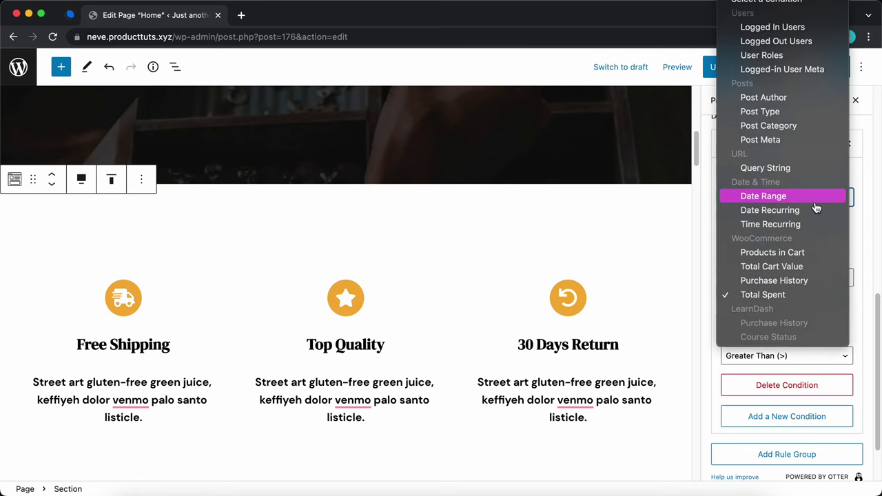
# - Set the rule to Logged In Users, update the page, and load the live homepage in a new tab
pyautogui.click(773, 28)
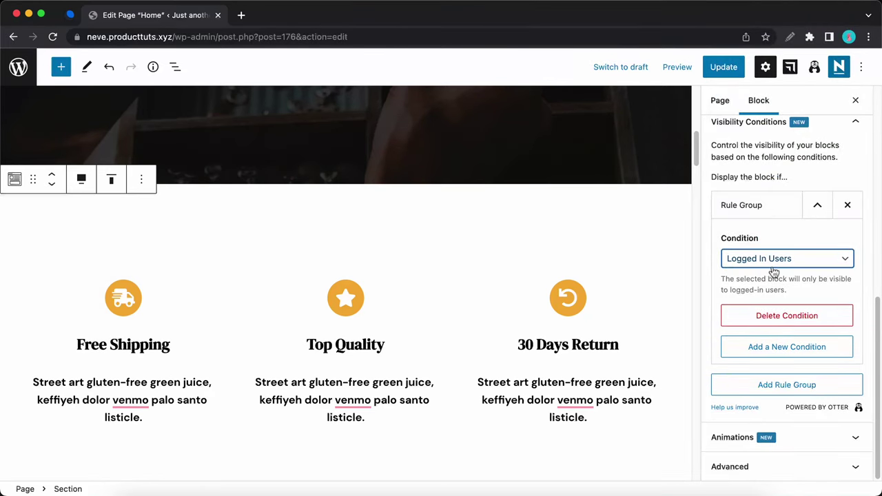
pyautogui.click(733, 75)
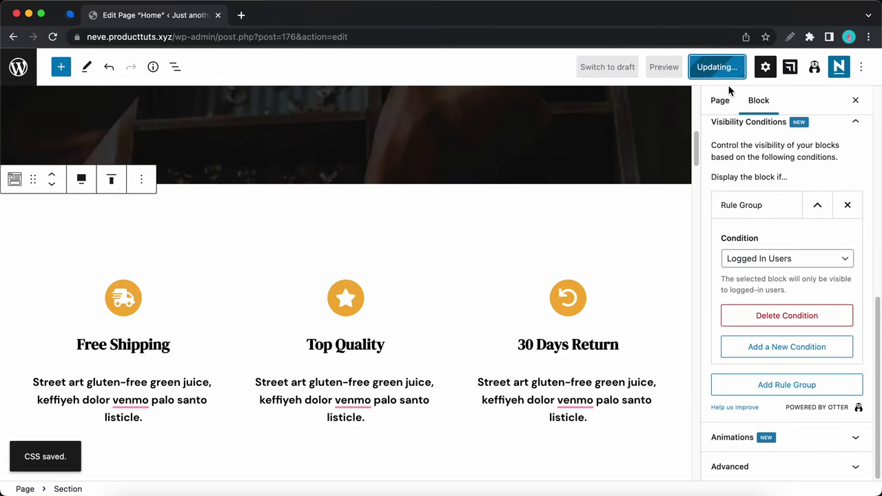
pyautogui.press('super+t')
pyautogui.write('https://neve.producttuts.xyz/')
pyautogui.press('Return')
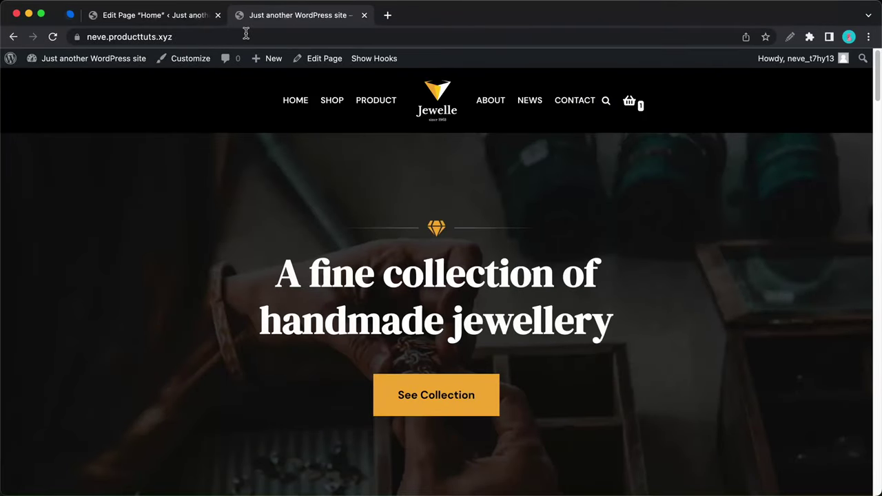
# - Check the live homepage in an Incognito window as a logged-out visitor, then close both site windows
pyautogui.scroll(-6, 399, 112)
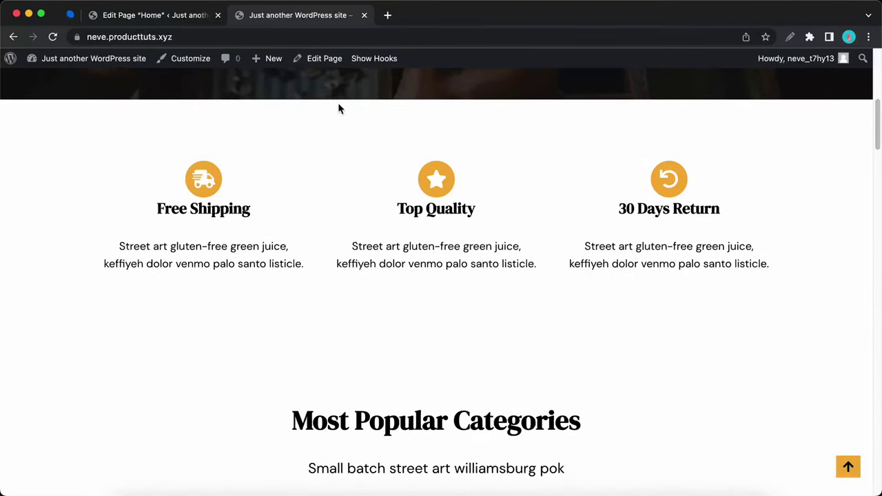
pyautogui.scroll(6, 297, 143)
pyautogui.rightClick(435, 100)
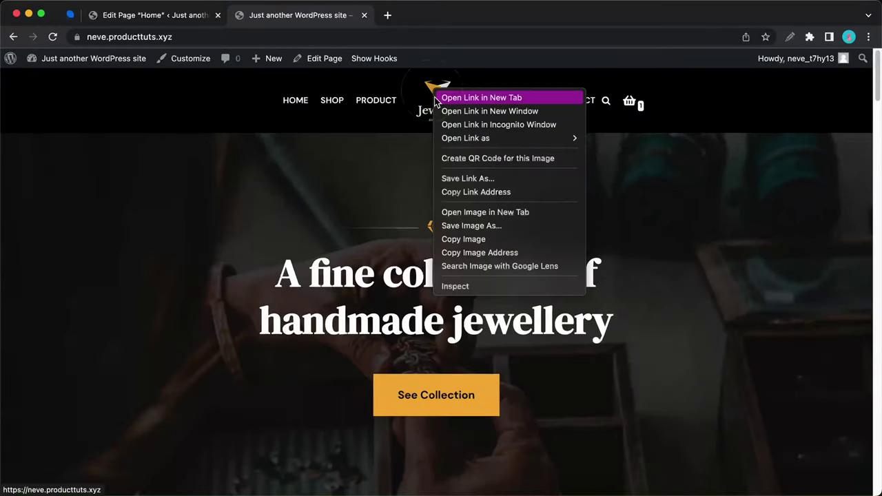
pyautogui.click(464, 124)
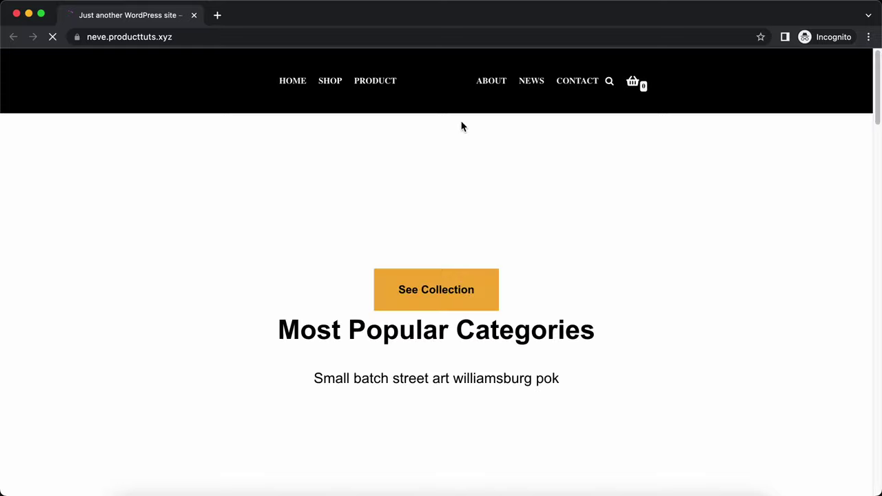
pyautogui.scroll(-8, 462, 126)
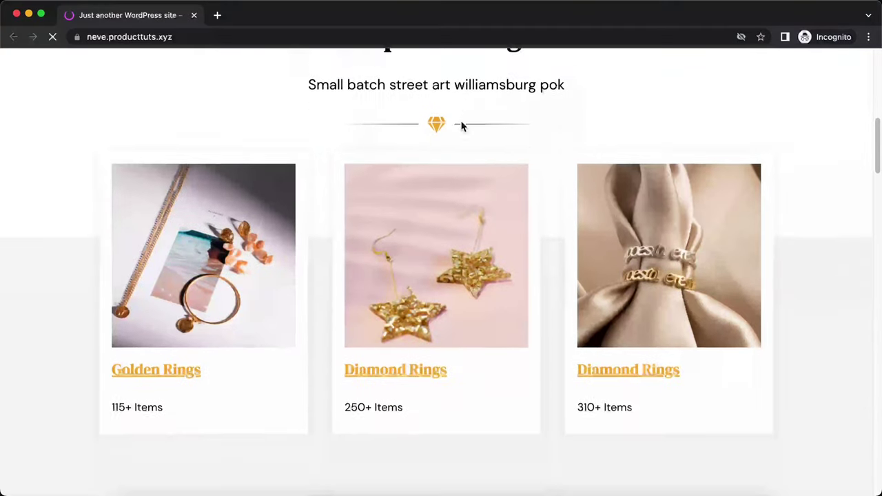
pyautogui.scroll(10, 462, 126)
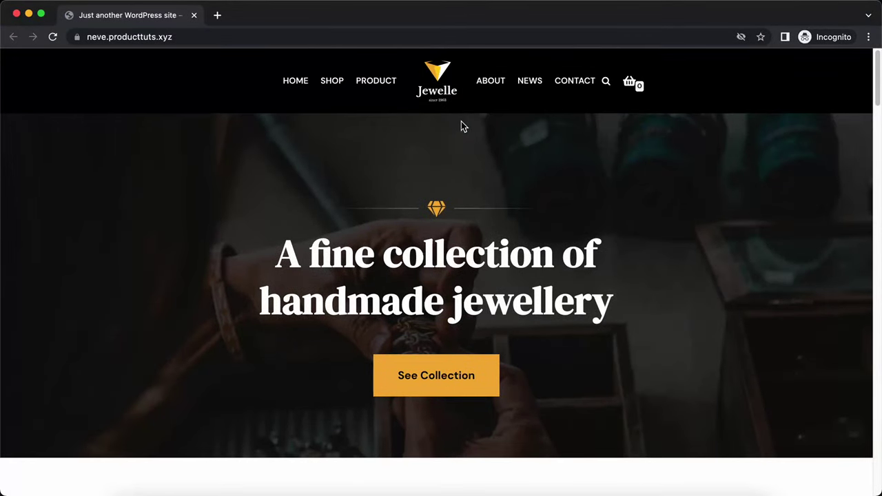
pyautogui.click(193, 15)
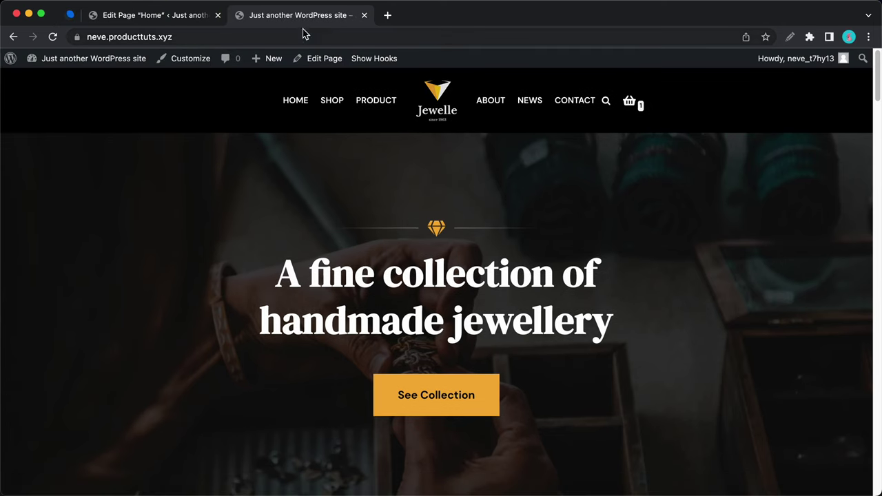
pyautogui.click(363, 15)
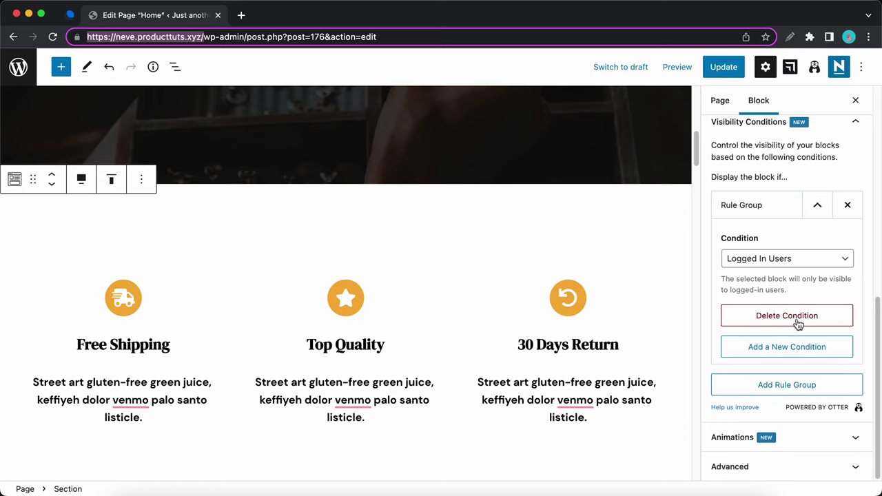
pyautogui.click(785, 349)
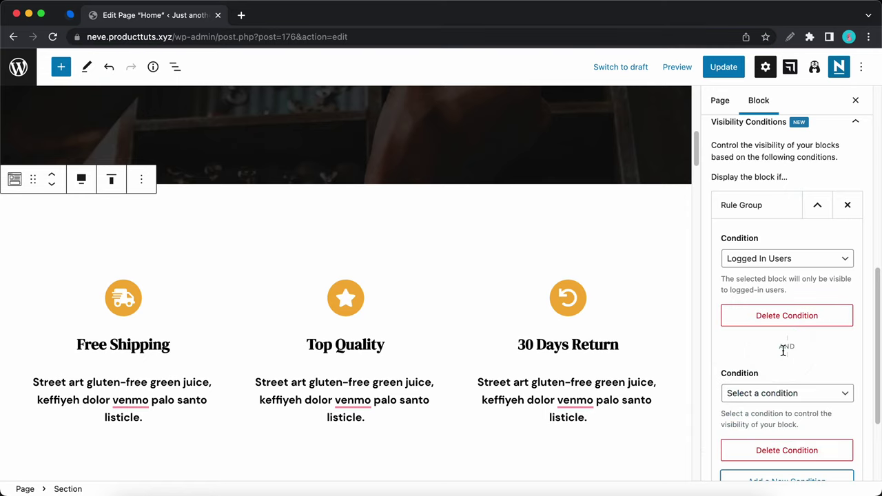
pyautogui.click(785, 395)
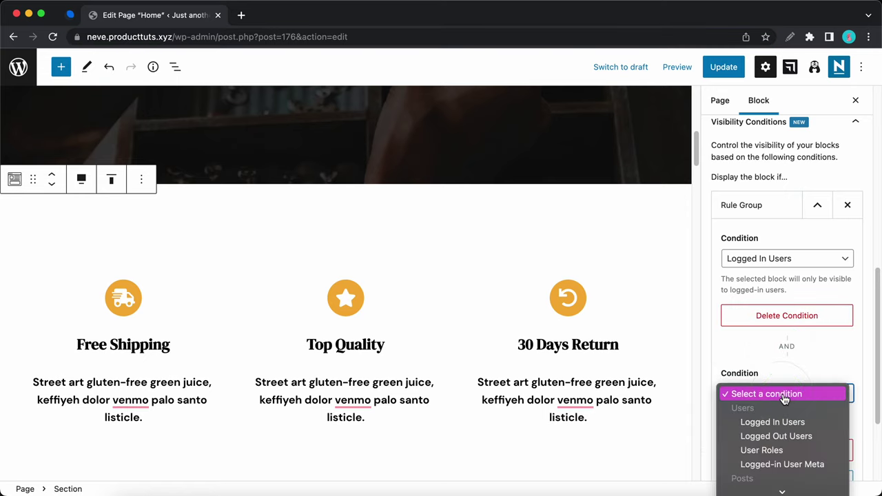
pyautogui.scroll(-2, 784, 400)
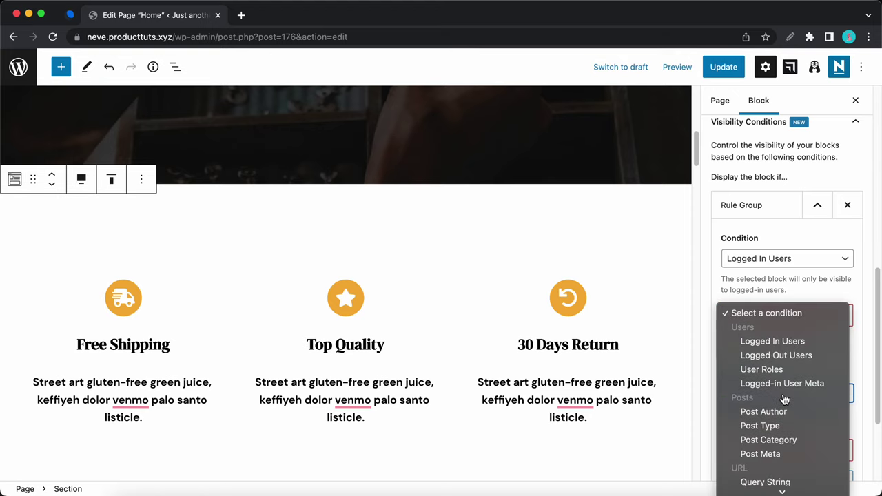
pyautogui.click(783, 370)
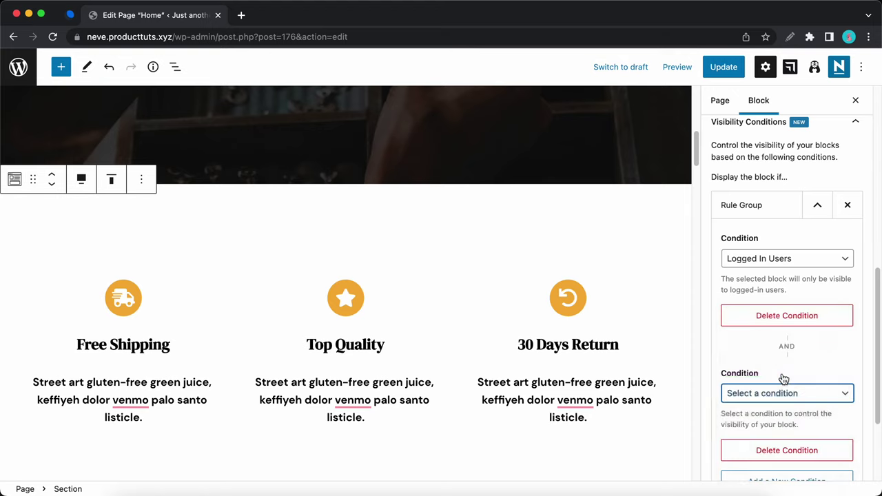
pyautogui.scroll(-2, 782, 369)
pyautogui.click(774, 399)
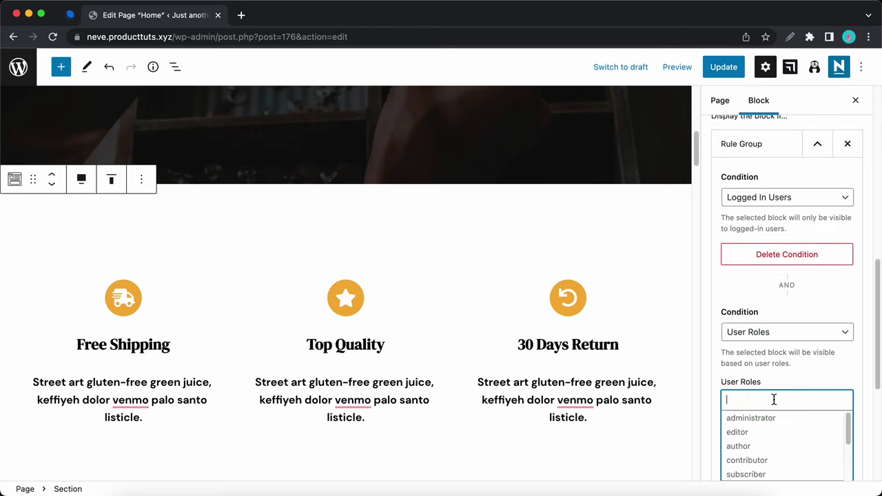
pyautogui.click(771, 430)
pyautogui.click(764, 445)
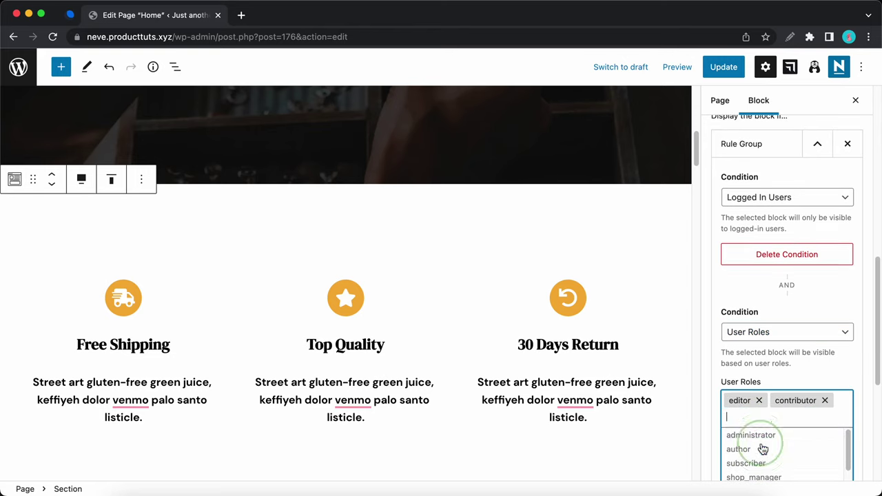
pyautogui.click(797, 378)
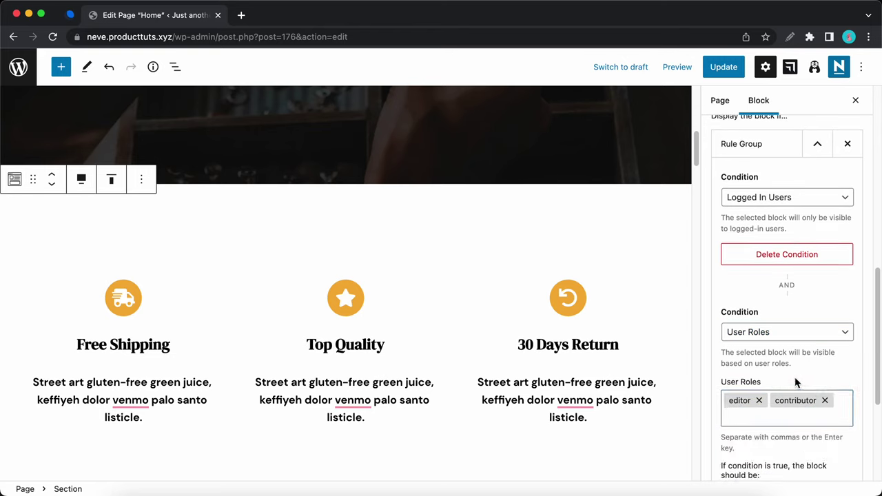
pyautogui.scroll(-2, 799, 376)
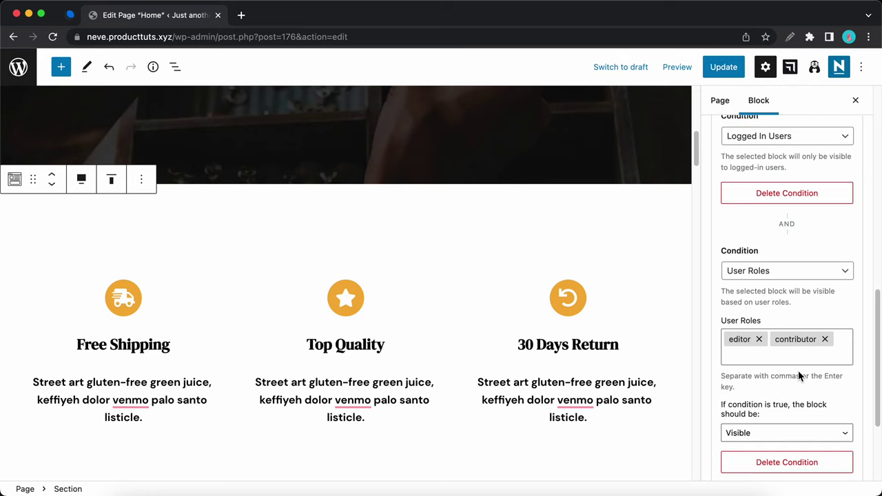
pyautogui.scroll(-2, 799, 376)
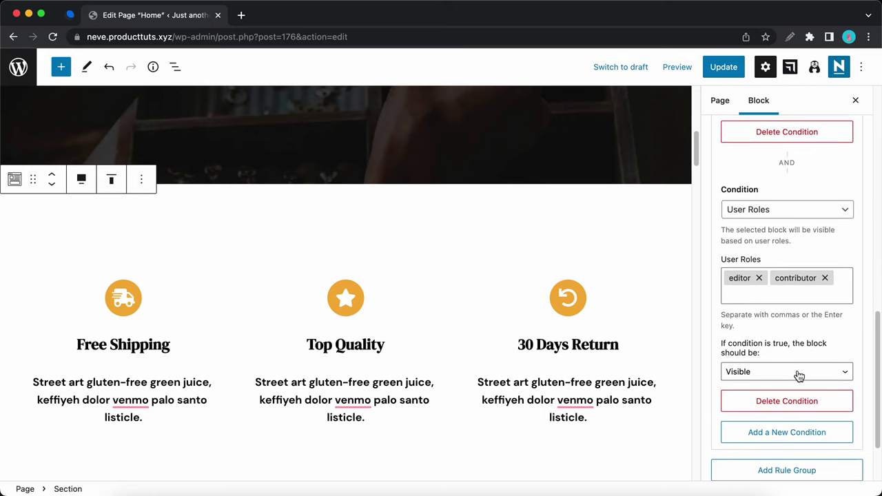
pyautogui.click(785, 405)
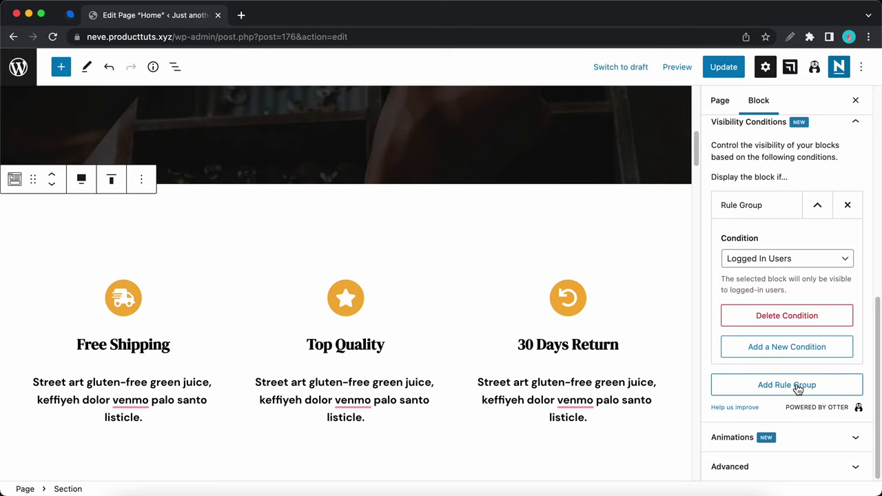
# - Delete the Logged In Users rule group and a newly added empty rule group, leaving no conditions
pyautogui.click(797, 390)
pyautogui.scroll(-2, 797, 390)
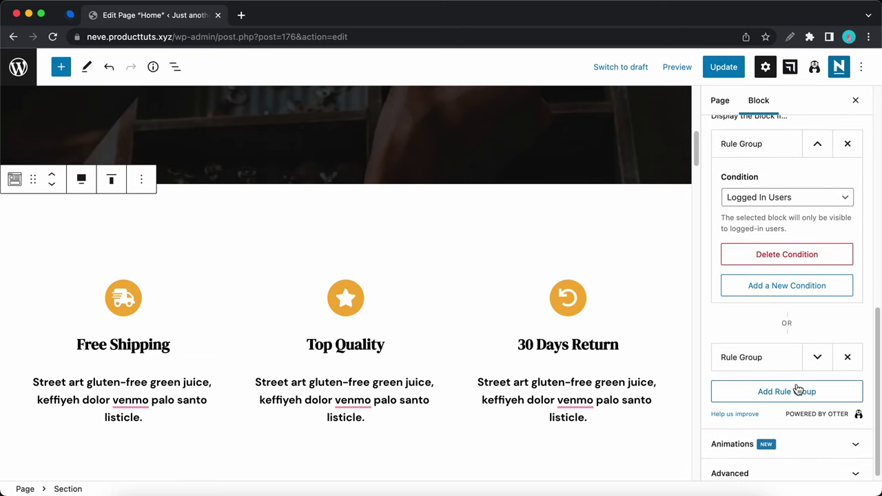
pyautogui.click(817, 359)
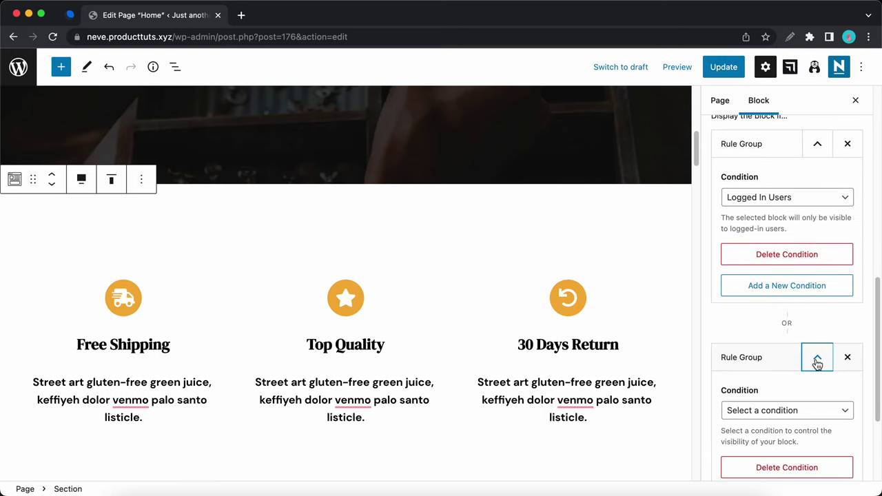
pyautogui.click(817, 359)
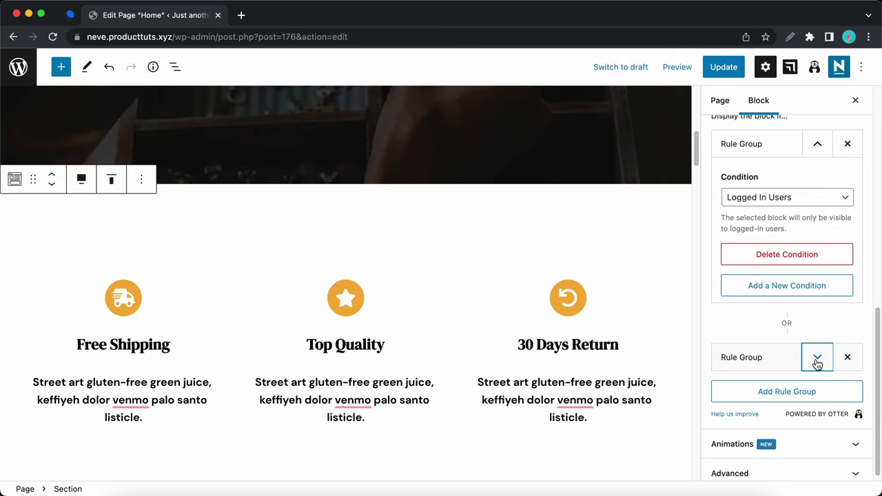
pyautogui.click(847, 144)
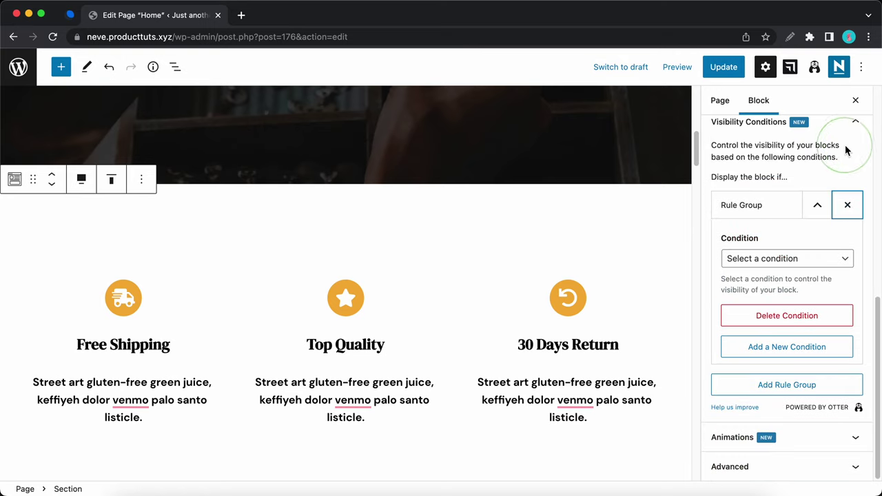
pyautogui.click(848, 208)
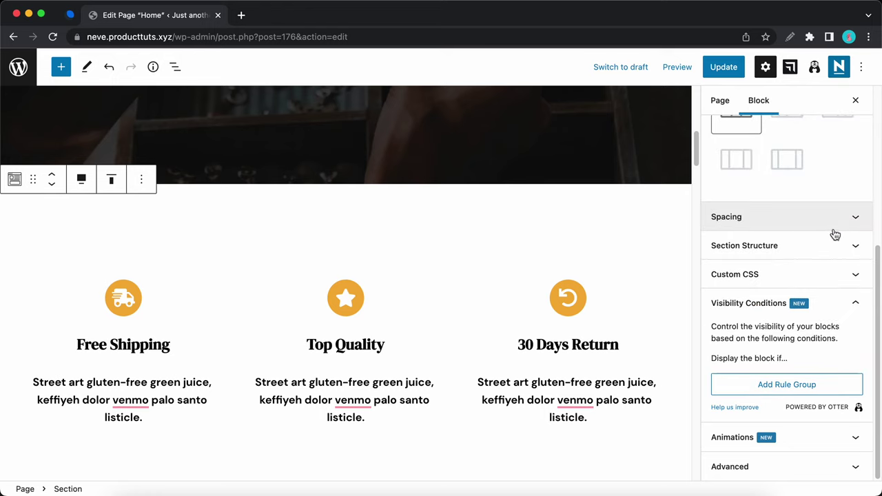
# - Insert the Exit popup reusable block from the block library's Reusable tab
pyautogui.scroll(2, 758, 275)
pyautogui.scroll(2, 754, 278)
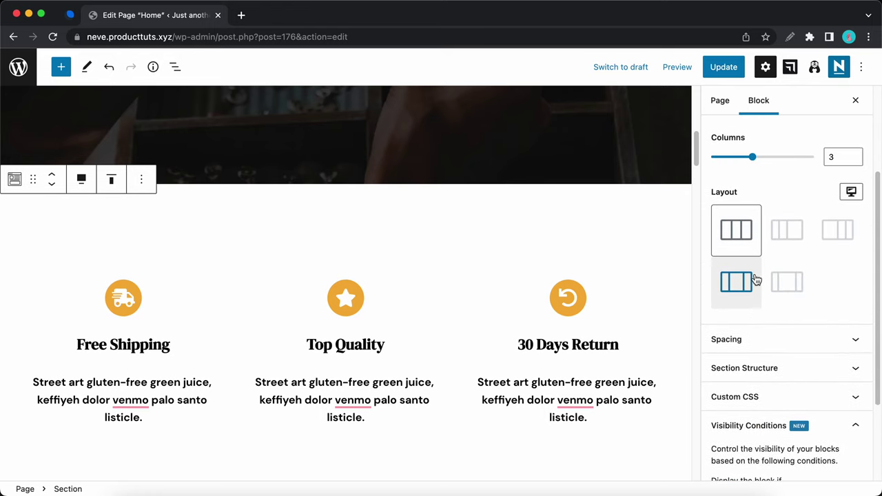
pyautogui.click(62, 68)
pyautogui.click(166, 141)
pyautogui.click(47, 211)
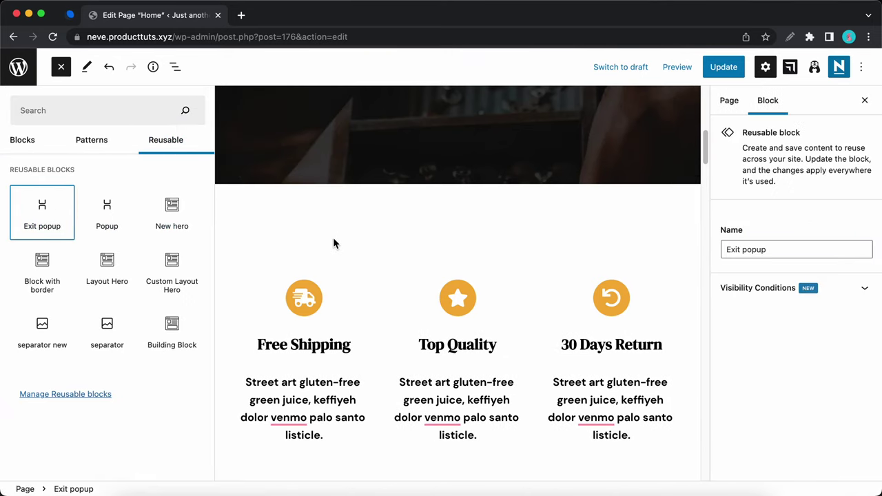
# - Drag the Exit popup to the bottom of the page in List View
pyautogui.scroll(-5, 486, 242)
pyautogui.scroll(5, 484, 240)
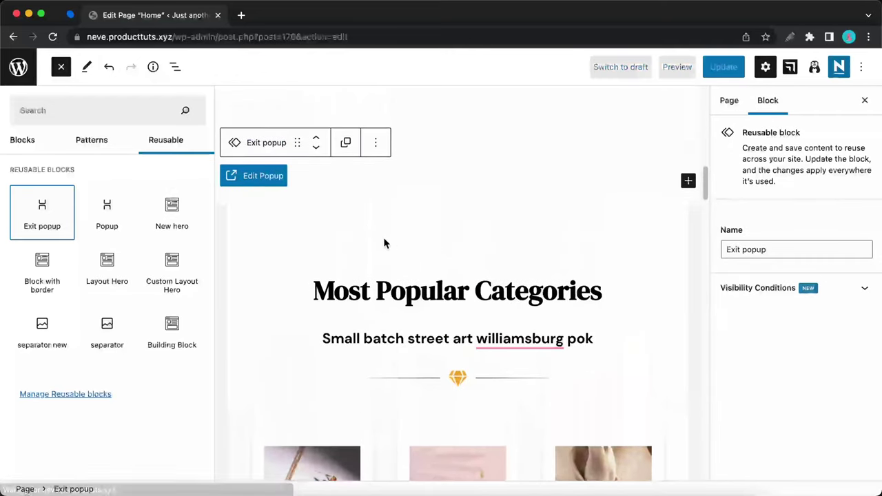
pyautogui.click(172, 66)
pyautogui.moveTo(69, 175); pyautogui.dragTo(20, 320)
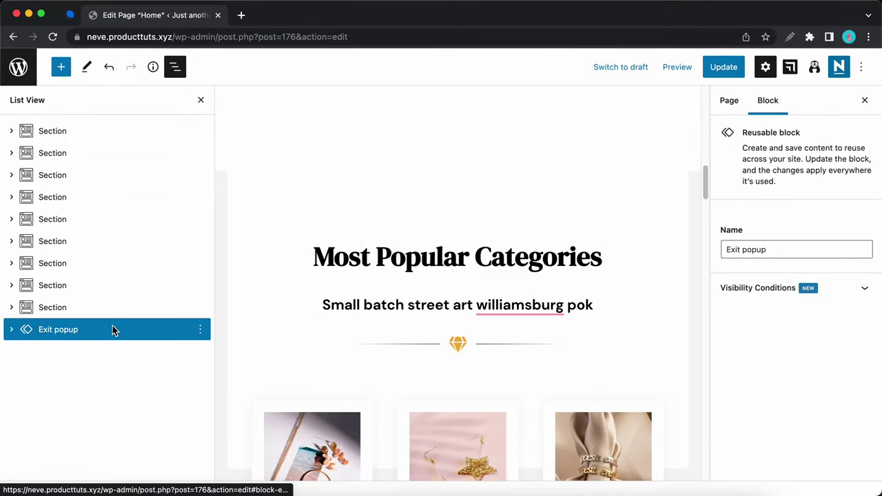
# - Convert the Exit popup reusable block to regular blocks and open the WAIT! popup content for editing
pyautogui.click(199, 330)
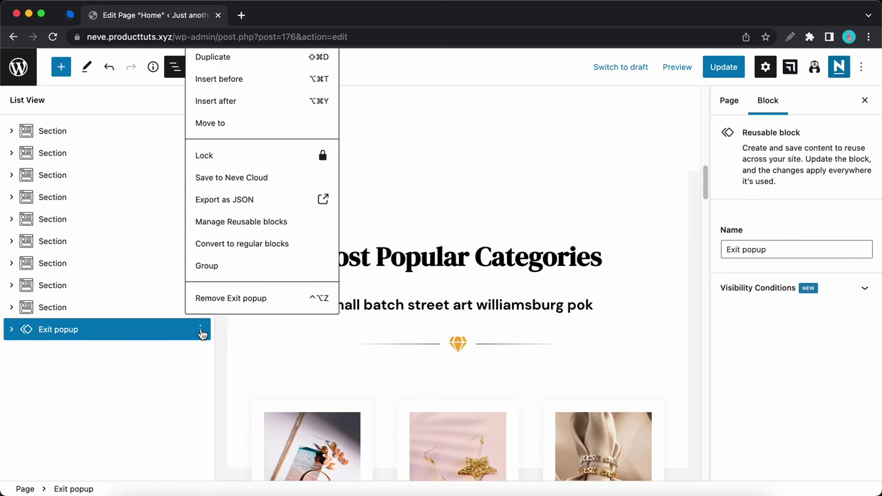
pyautogui.click(230, 244)
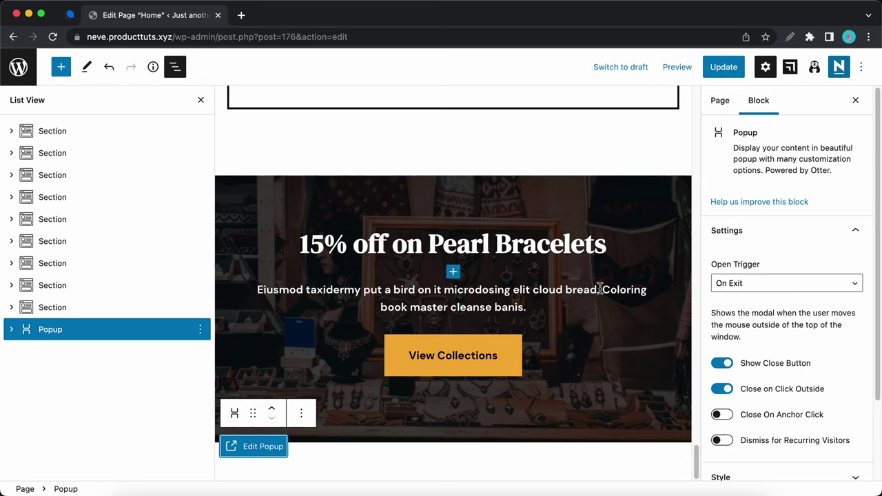
pyautogui.click(253, 449)
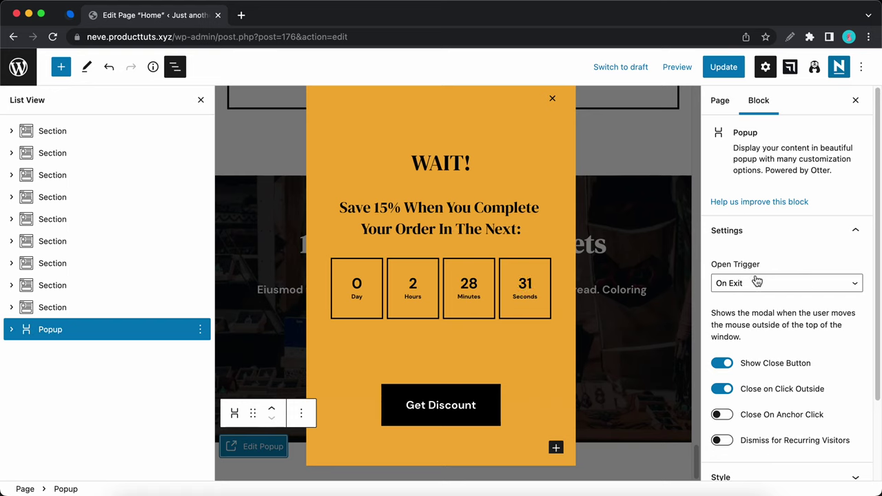
pyautogui.scroll(-3, 757, 281)
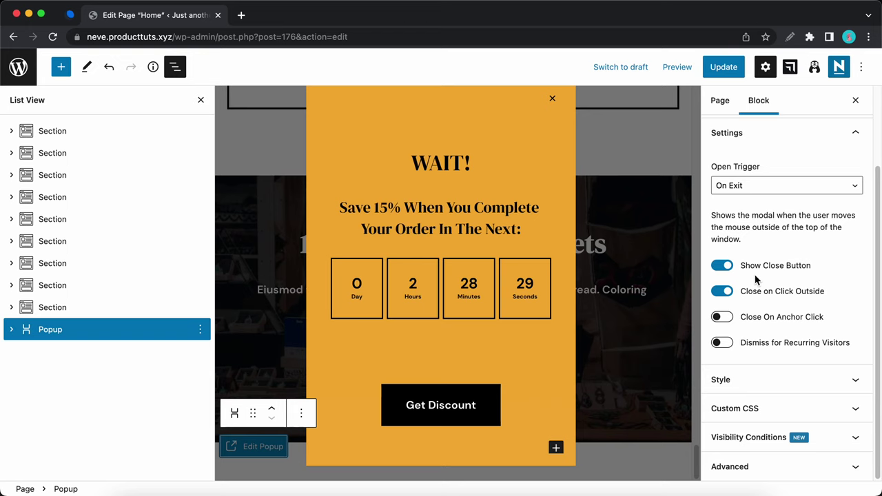
# - Add a visibility rule group for the popup with Total Cart Value greater than 50
pyautogui.click(838, 443)
pyautogui.click(817, 443)
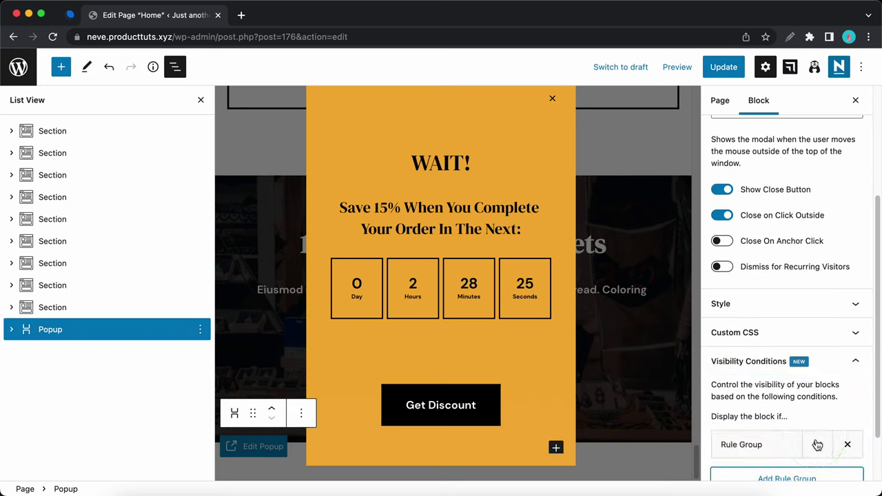
pyautogui.scroll(-2, 816, 429)
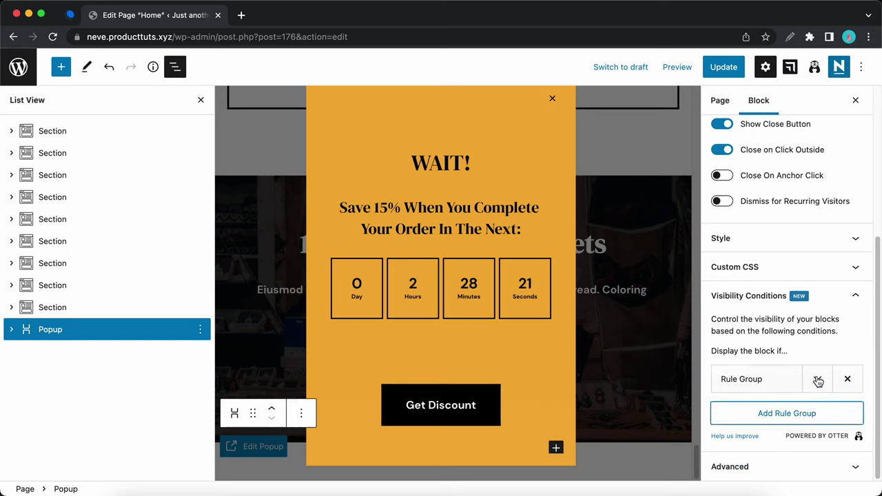
pyautogui.click(817, 380)
pyautogui.scroll(-2, 786, 382)
pyautogui.click(756, 373)
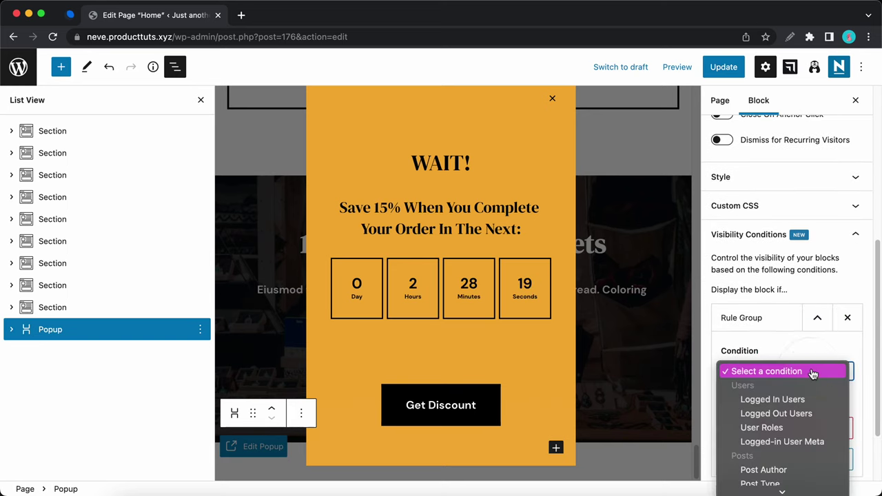
pyautogui.scroll(-5, 813, 373)
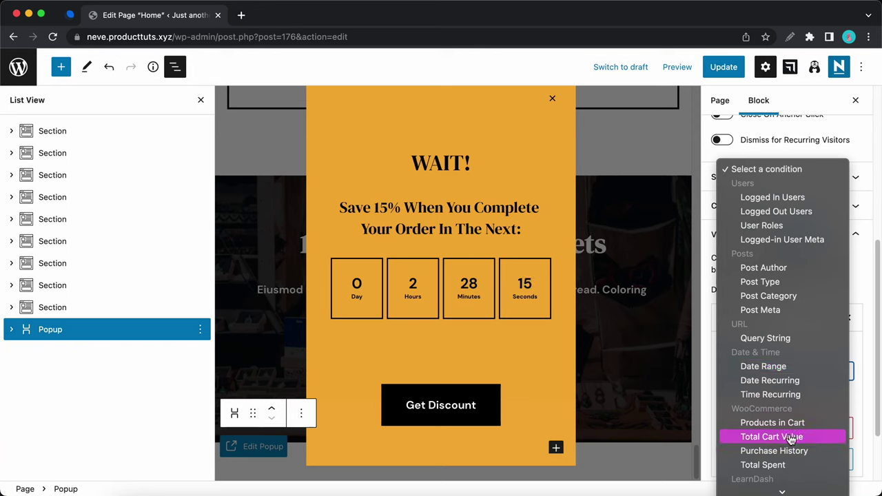
pyautogui.press('Escape')
pyautogui.scroll(-2, 782, 418)
pyautogui.click(772, 390)
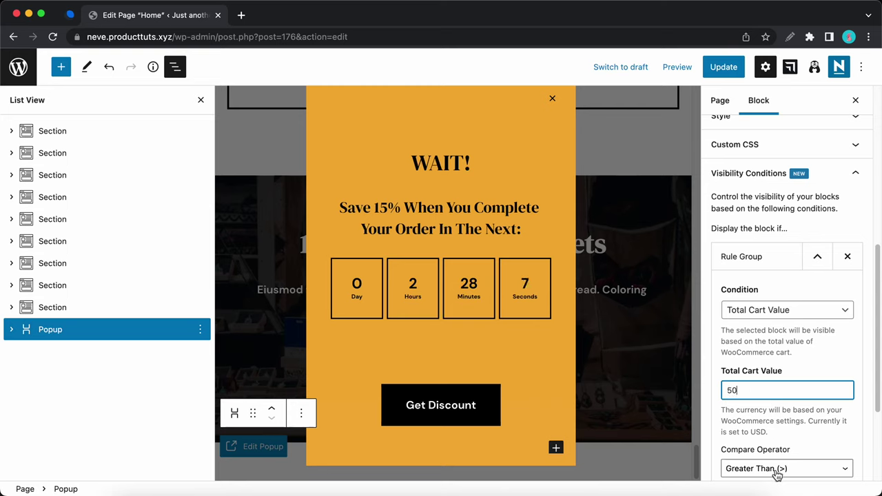
pyautogui.scroll(-3, 777, 472)
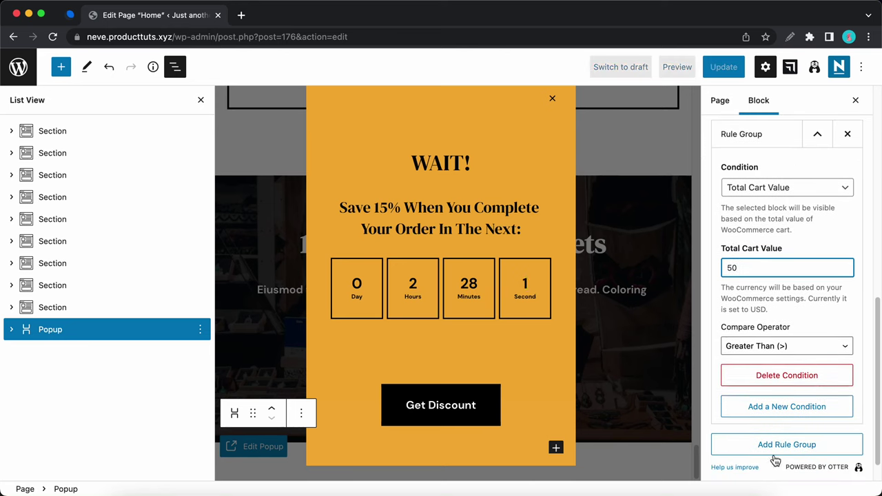
# - Add a second condition requiring Logged In Users, then update the page and view it live
pyautogui.click(784, 408)
pyautogui.scroll(-2, 784, 409)
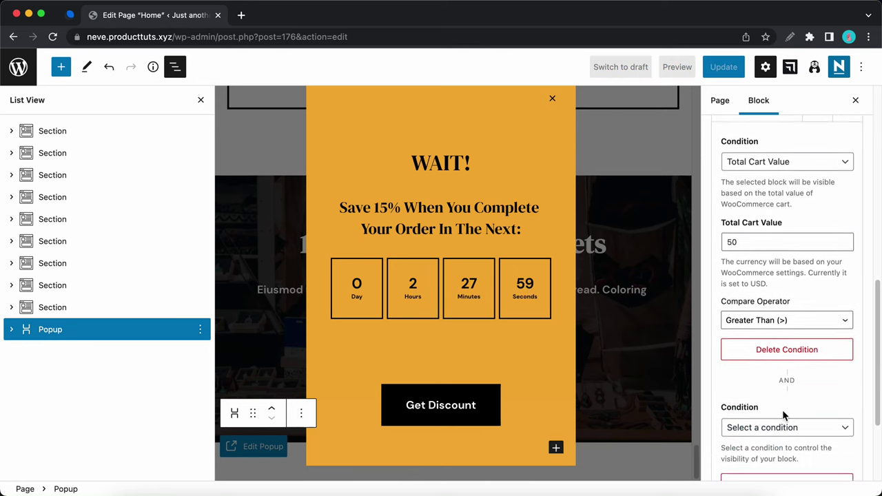
pyautogui.click(787, 397)
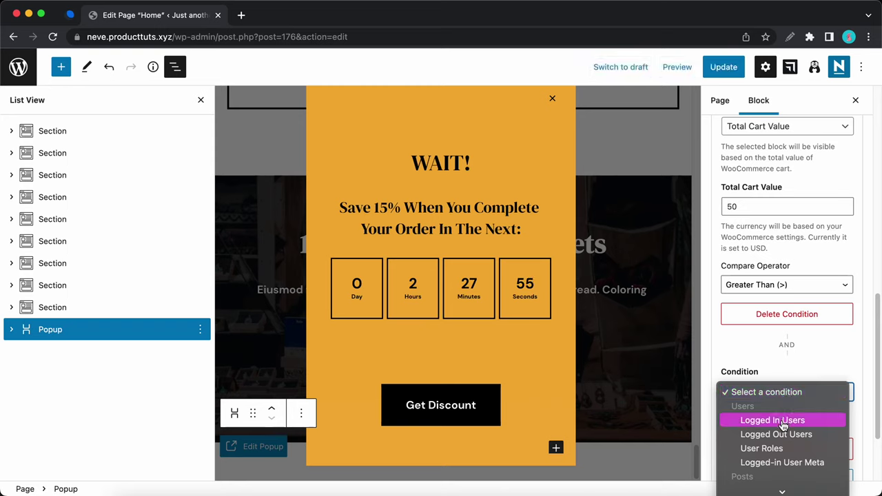
pyautogui.click(783, 423)
pyautogui.scroll(-2, 786, 374)
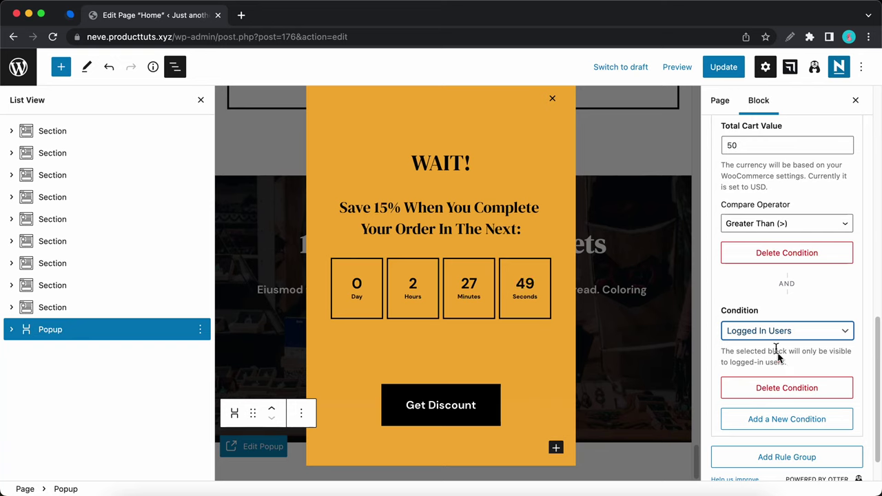
pyautogui.click(729, 72)
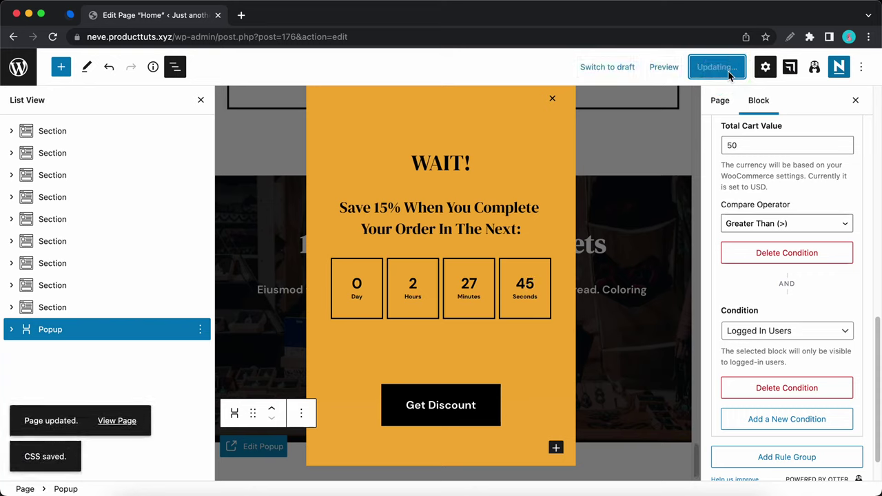
pyautogui.click(124, 421)
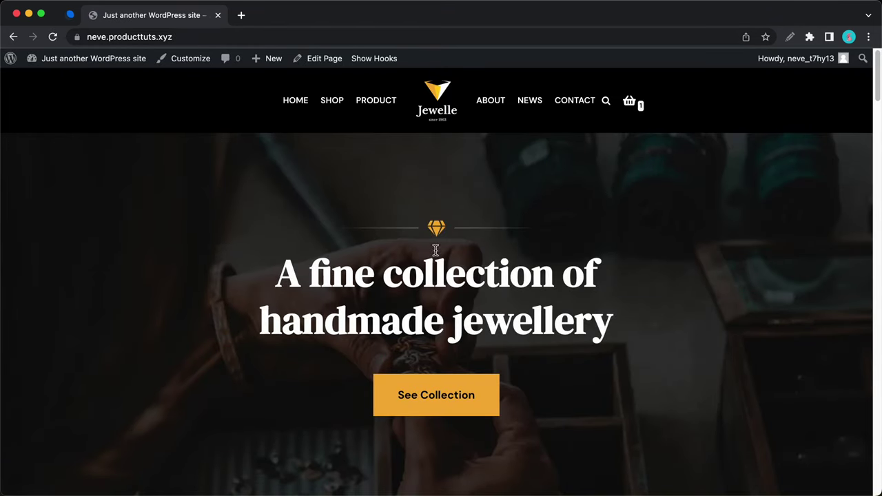
# - Remove Diamond Ropy from the cart and go back to the home page
pyautogui.moveTo(640, 110)
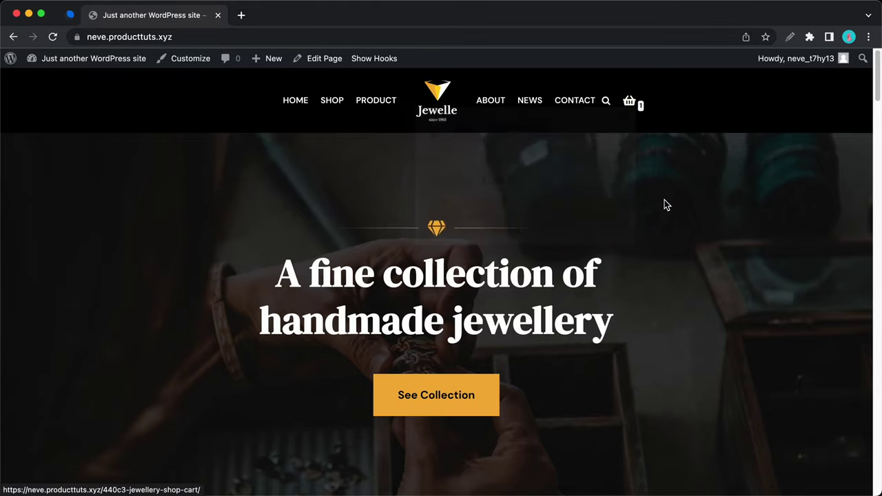
pyautogui.moveTo(634, 34)
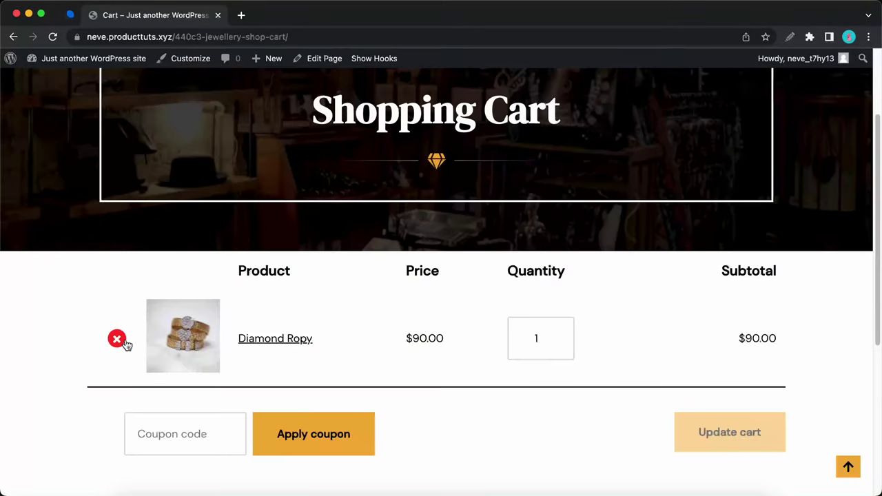
pyautogui.click(117, 339)
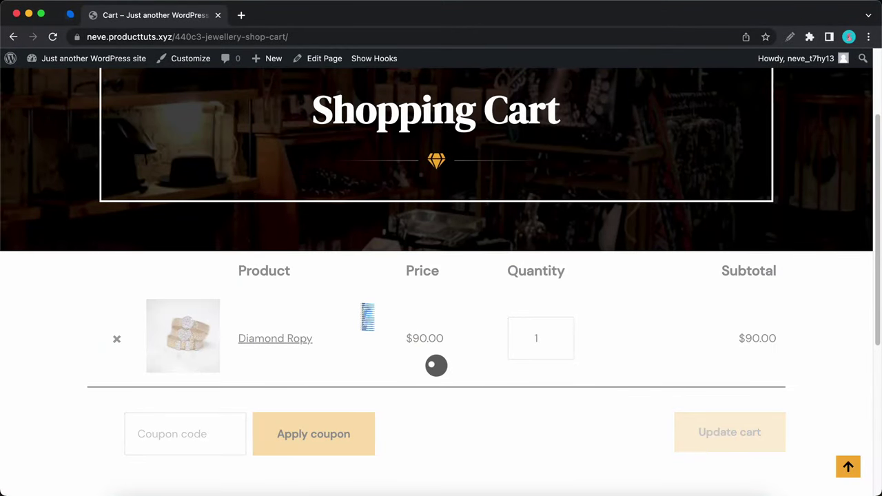
pyautogui.scroll(5, 413, 303)
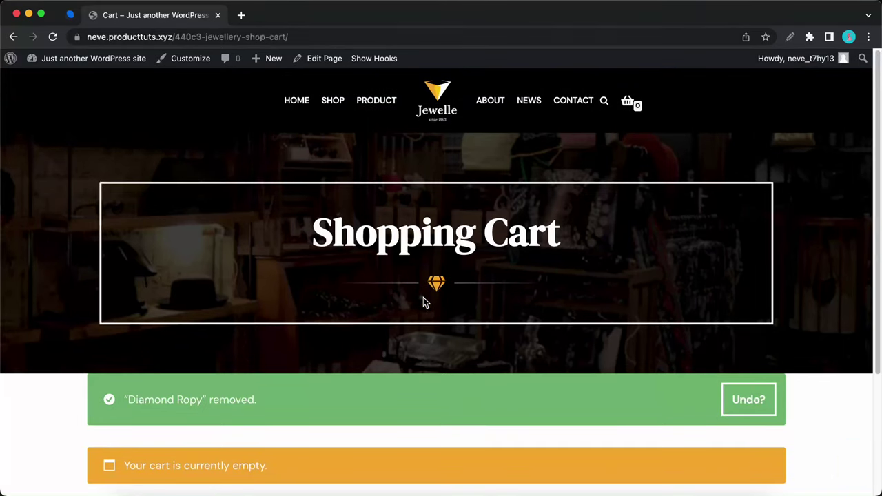
pyautogui.click(445, 101)
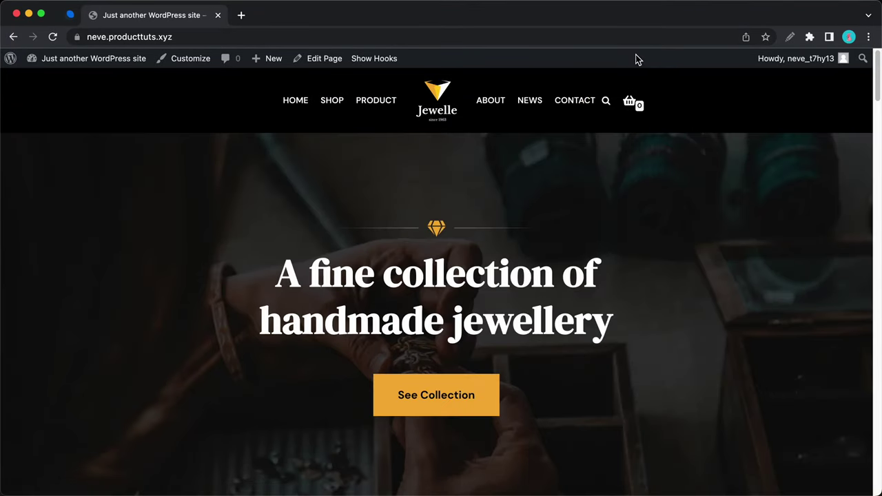
# - Add Diamond Ropy ($90.00) back to the cart from the shop and return home
pyautogui.click(333, 101)
pyautogui.scroll(-5, 399, 211)
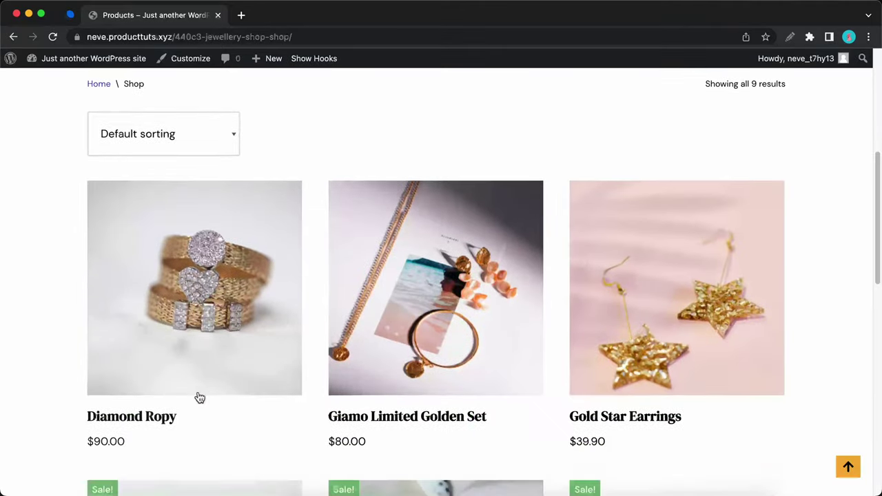
pyautogui.scroll(-2, 199, 397)
pyautogui.click(217, 237)
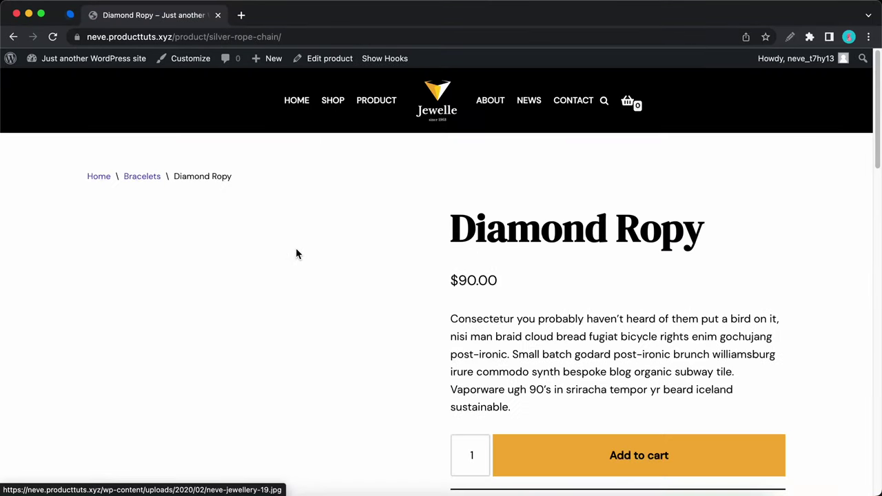
pyautogui.click(559, 463)
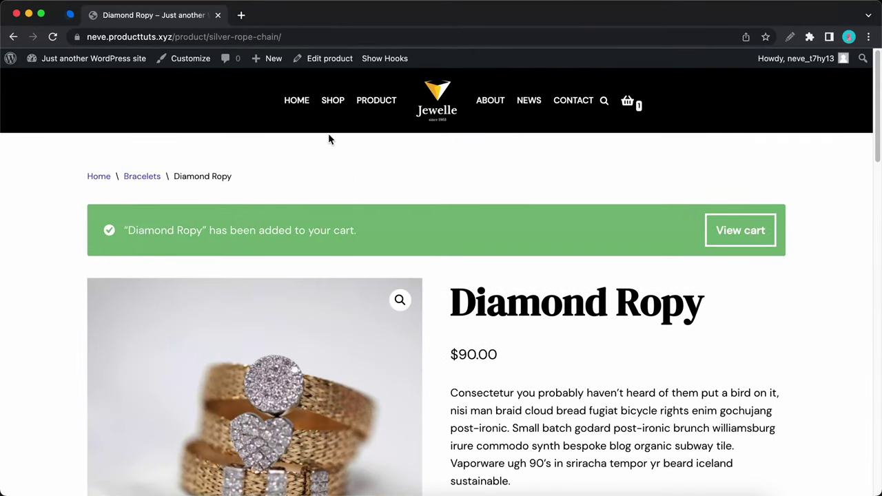
pyautogui.click(296, 100)
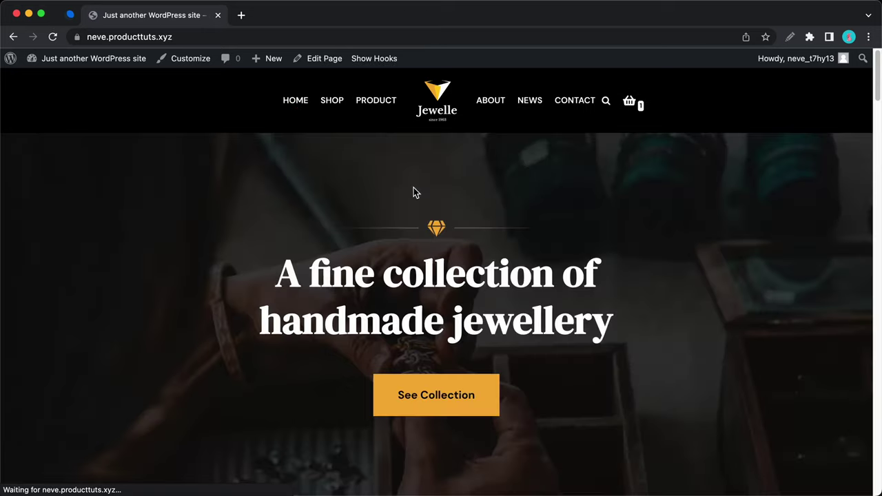
# - Dismiss the WAIT! discount popup and open the Jewelle homepage in an Incognito window
pyautogui.moveTo(629, 34)
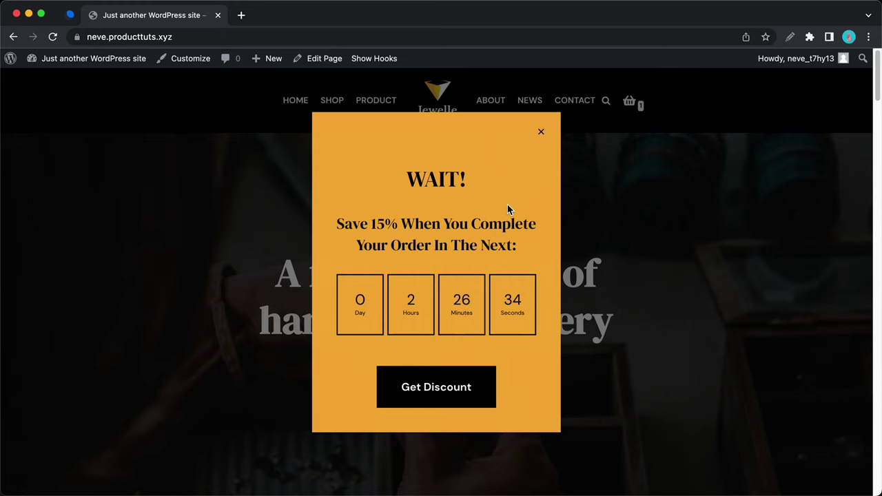
pyautogui.click(541, 136)
pyautogui.rightClick(437, 97)
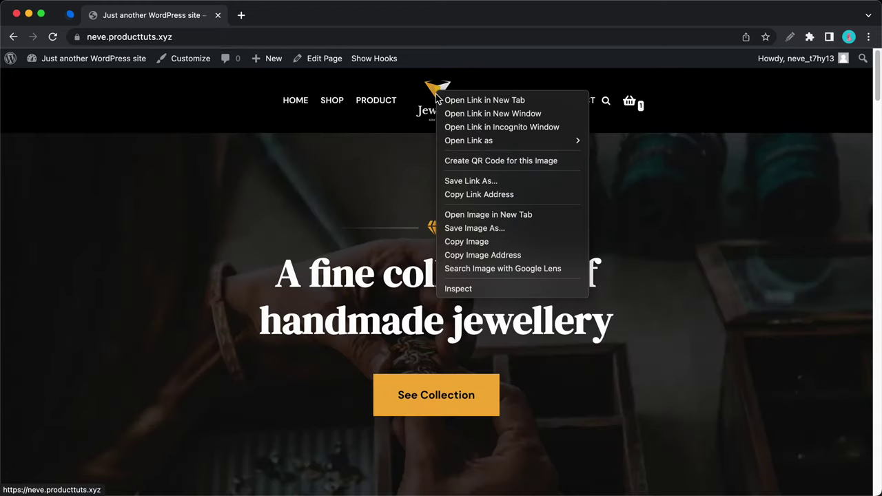
pyautogui.click(474, 127)
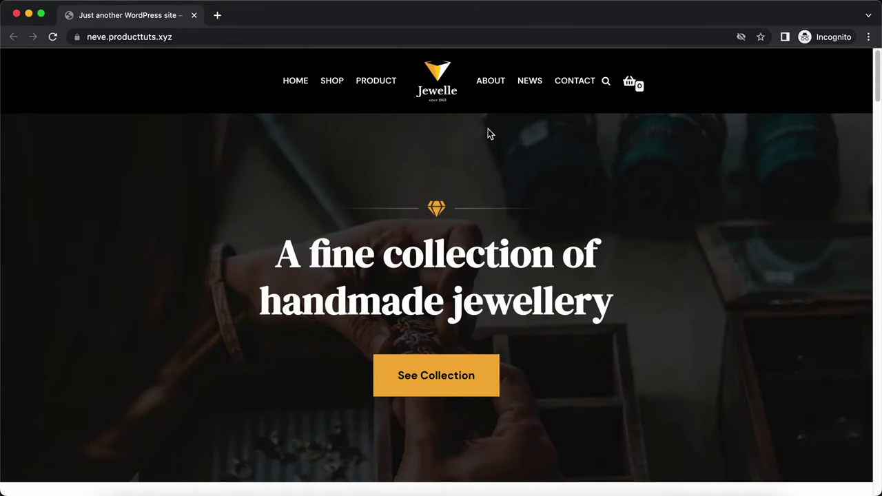
# - From the shop, add Giamo Limited Golden Set ($80.00) to the cart, then open About us
pyautogui.click(341, 86)
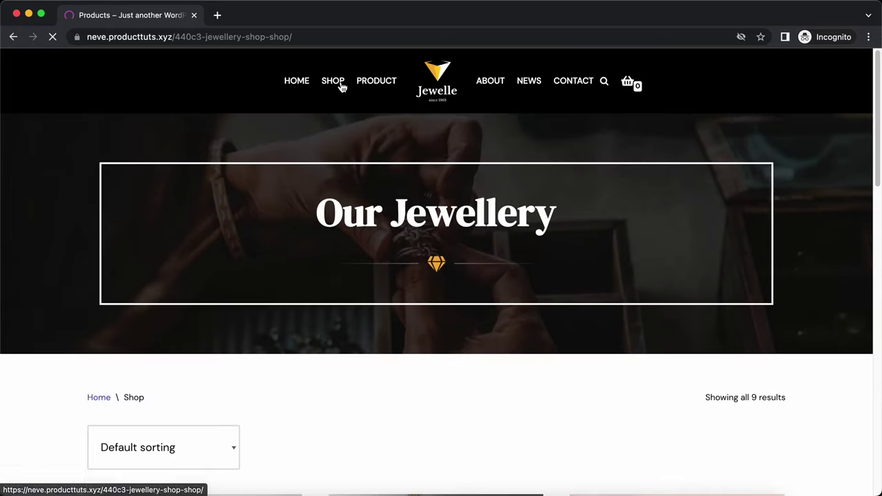
pyautogui.scroll(-5, 338, 141)
pyautogui.click(360, 175)
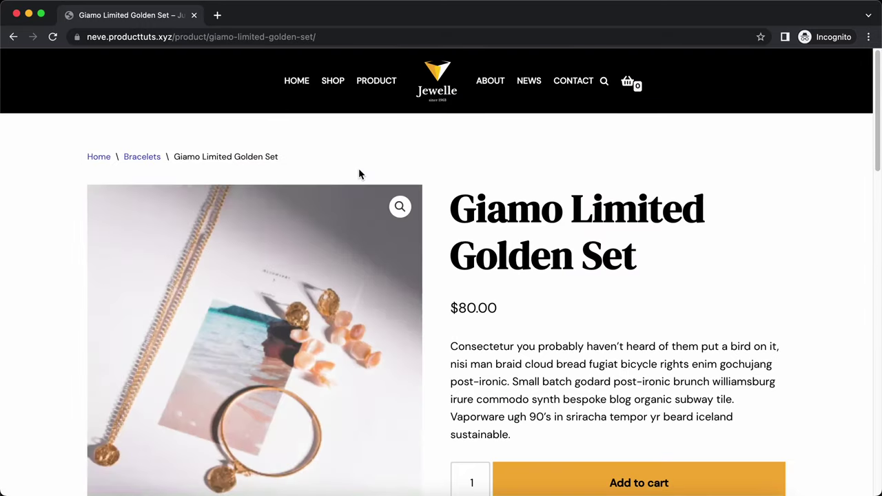
pyautogui.scroll(-3, 609, 319)
pyautogui.click(609, 318)
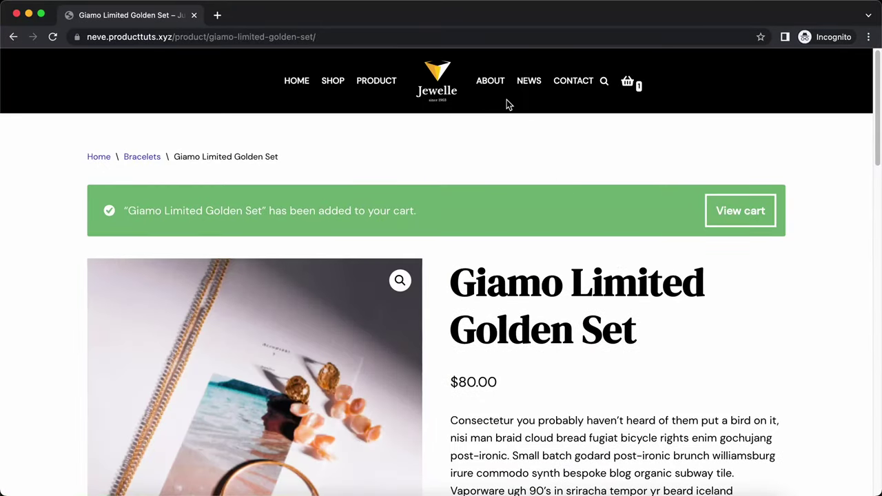
pyautogui.click(499, 84)
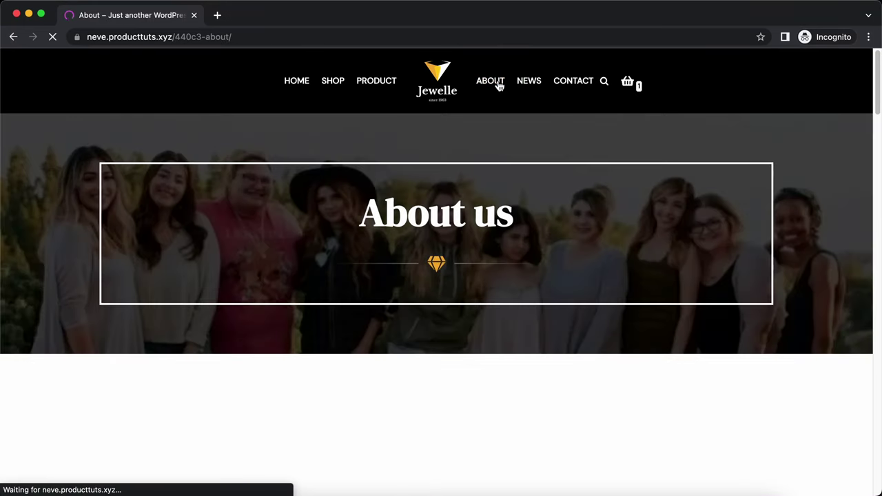